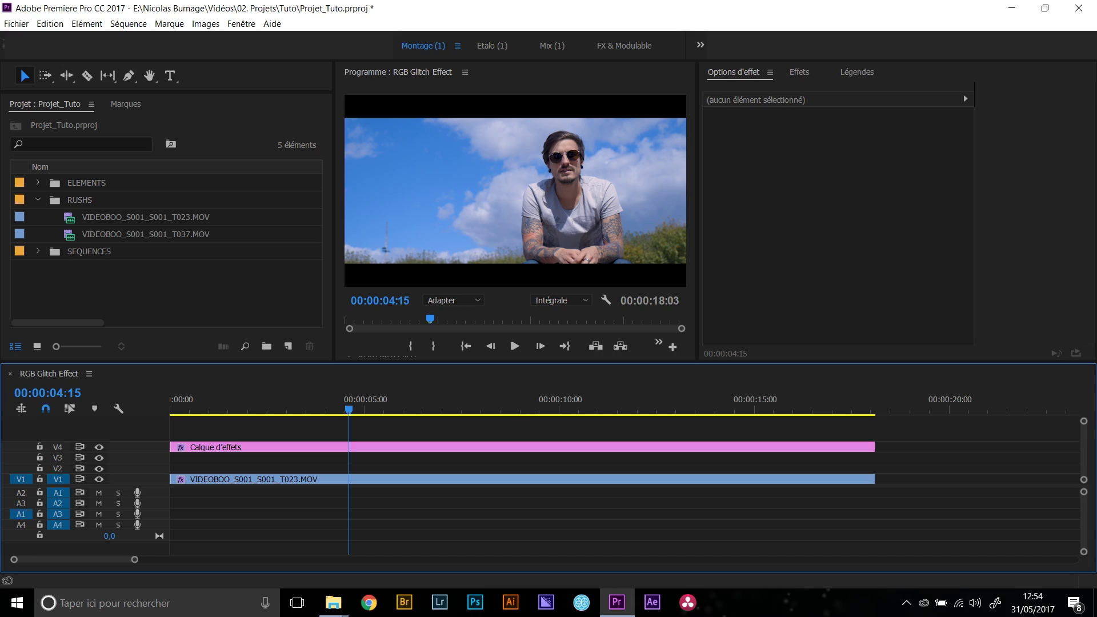
Collapse the RUSHS bin in the project and bring up the list of available effects.
click(38, 200)
click(348, 400)
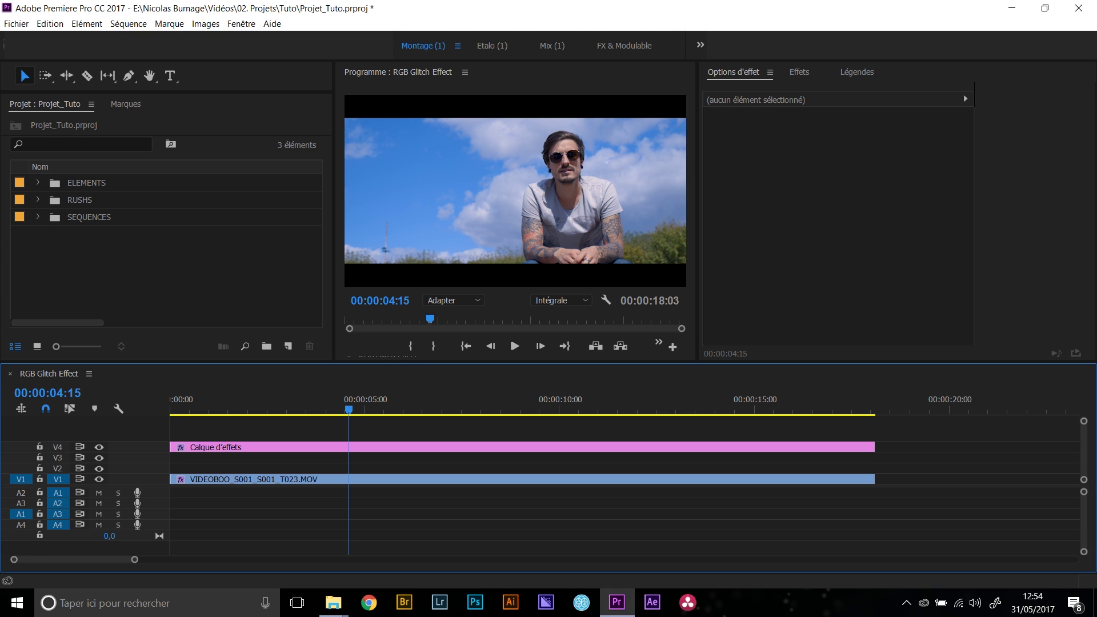
key(shift+7)
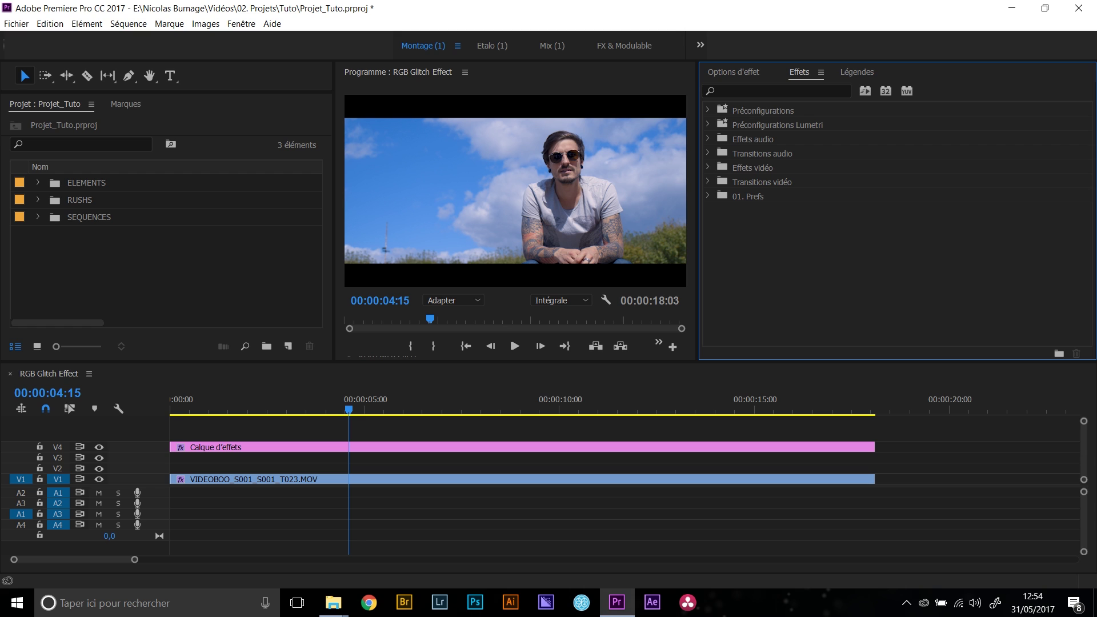
key(shift+3)
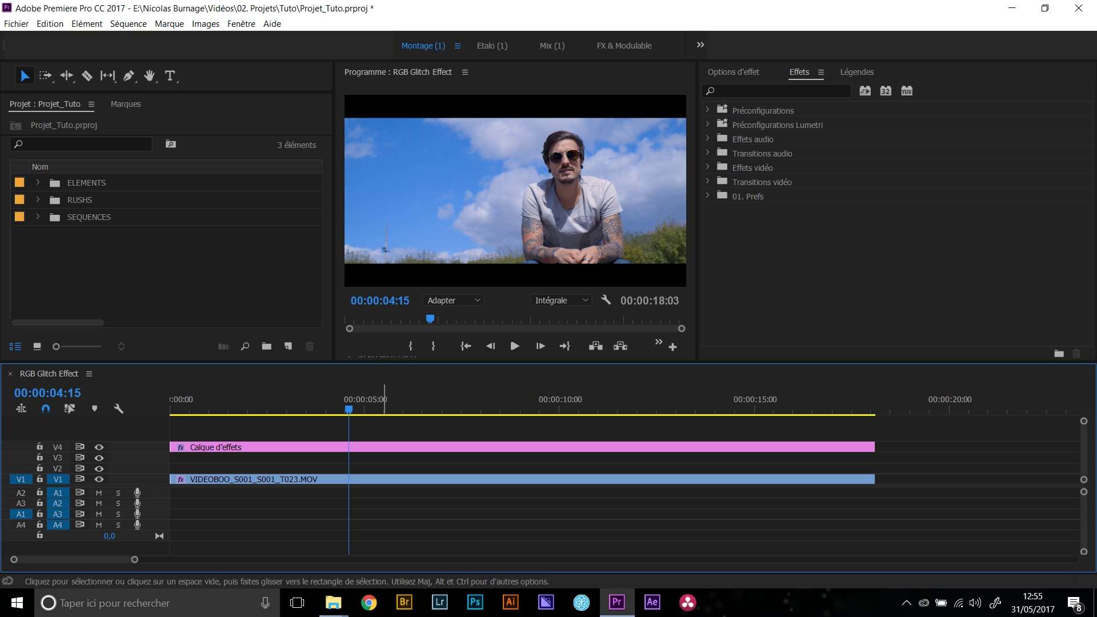
Duplicate the VIDEOBOO_S001_S001_T023.MOV clip from track V1 onto tracks V2 and V3, aligned with the original.
click(282, 479)
mouse_move(348, 409)
mouse_down()
mouse_move(295, 409)
mouse_move(818, 403)
mouse_move(282, 402)
mouse_move(355, 400)
mouse_up()
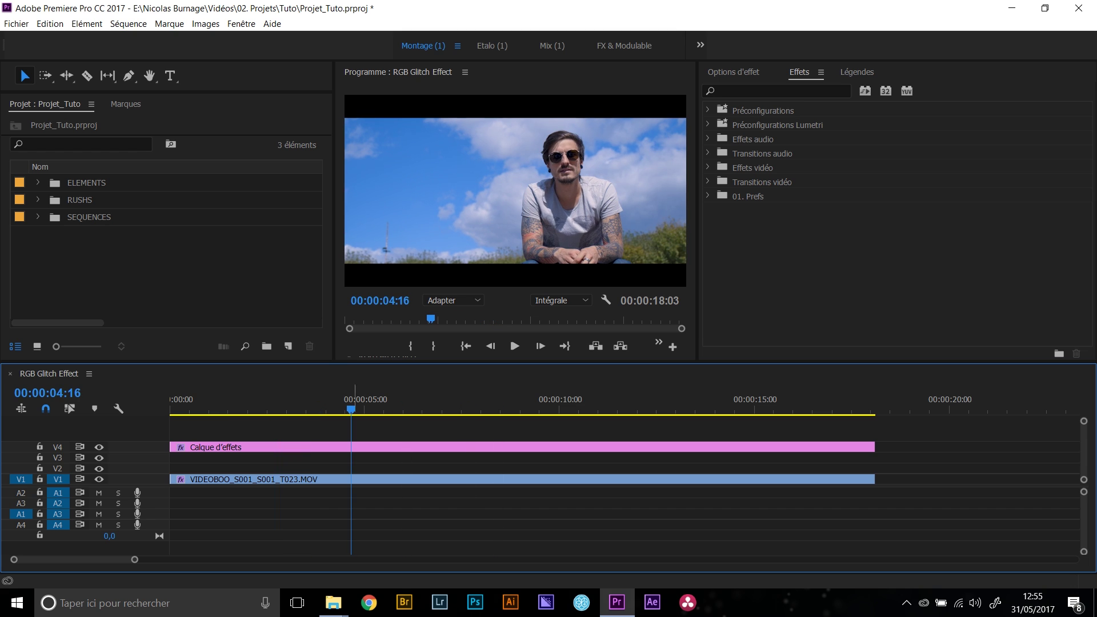
click(369, 479)
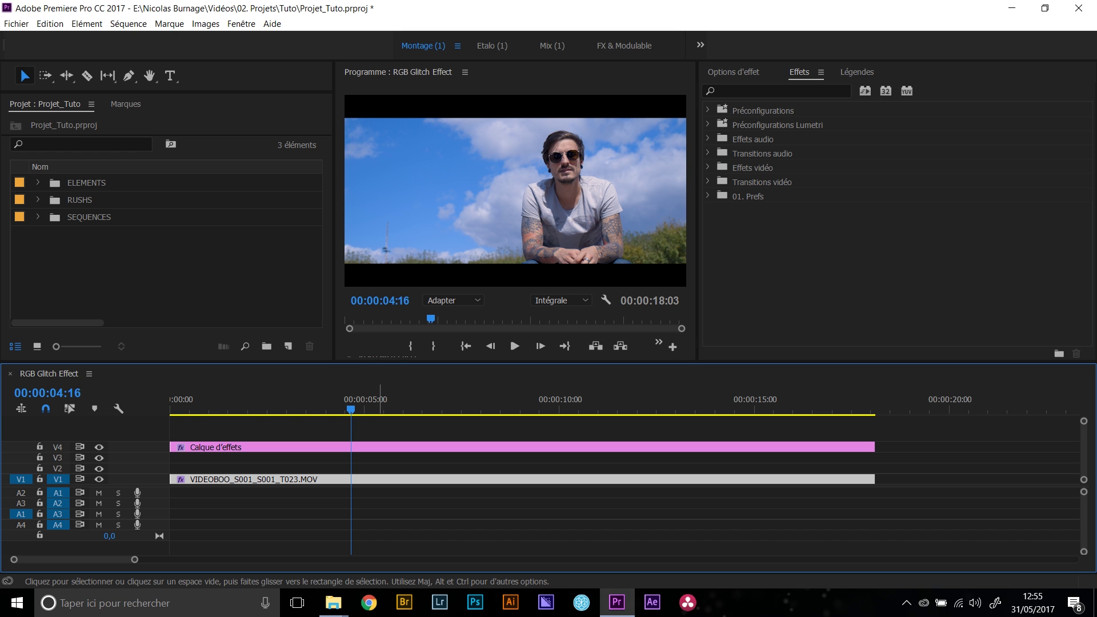
key(ctrl+shift+a)
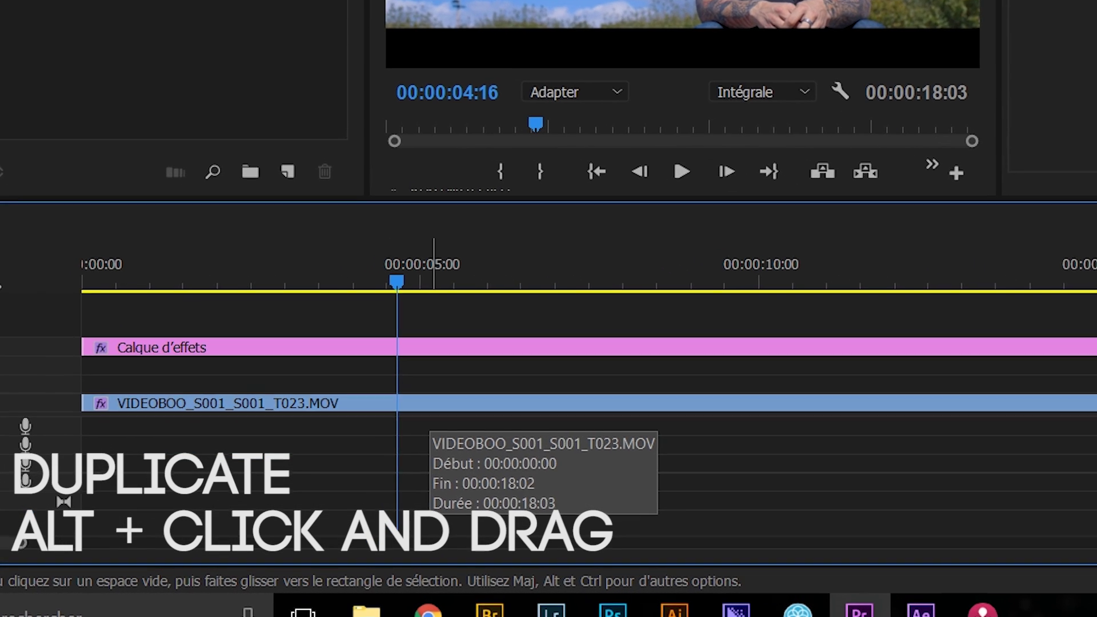
drag(436, 400, 437, 381)
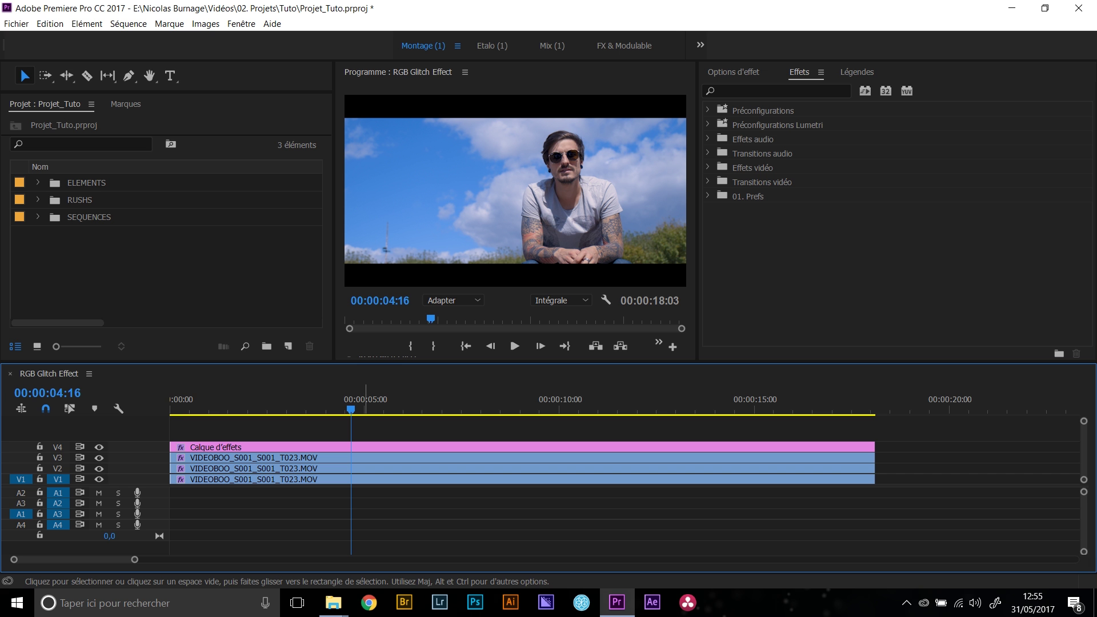
Rename the clip on track V1 as Green.
right_click(363, 478)
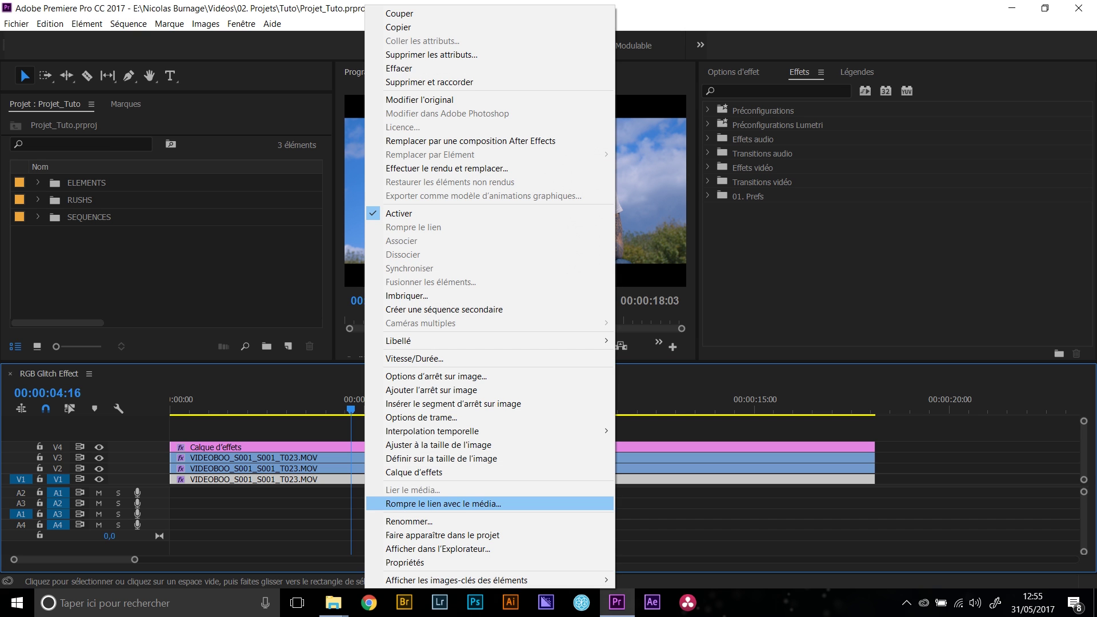
click(394, 520)
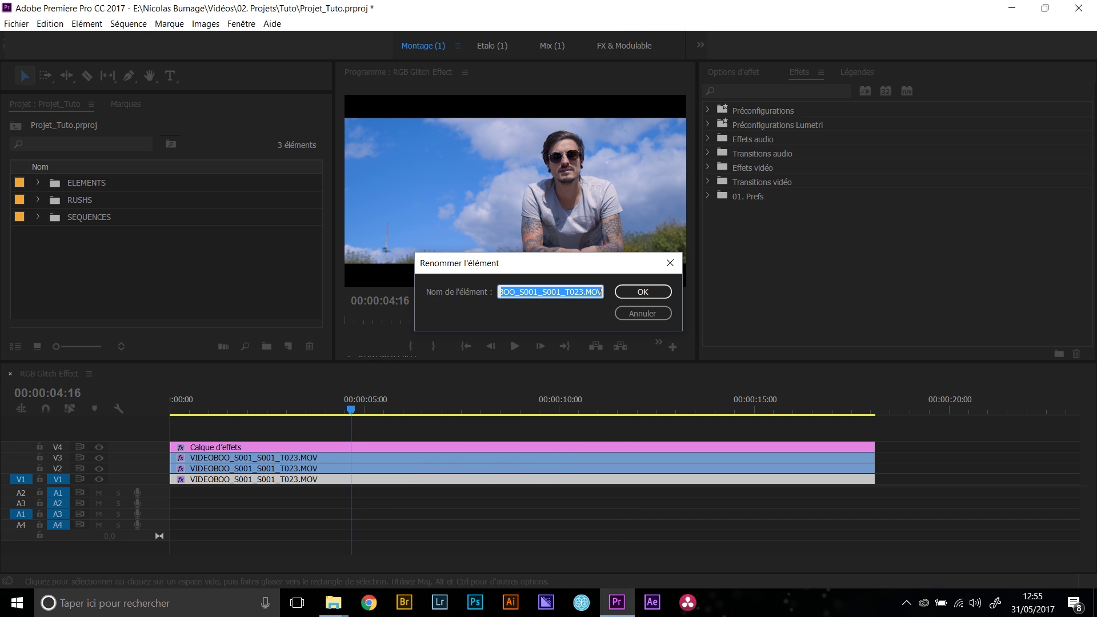
text(Green)
key(Return)
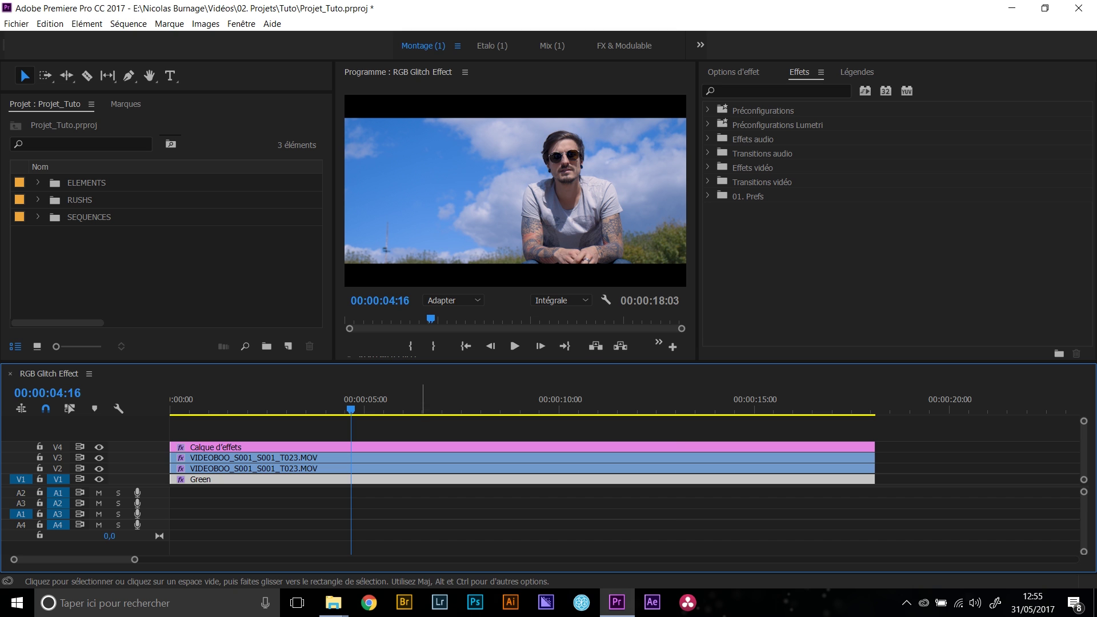
Rename the clip on track V2 as Blue.
right_click(425, 468)
click(457, 521)
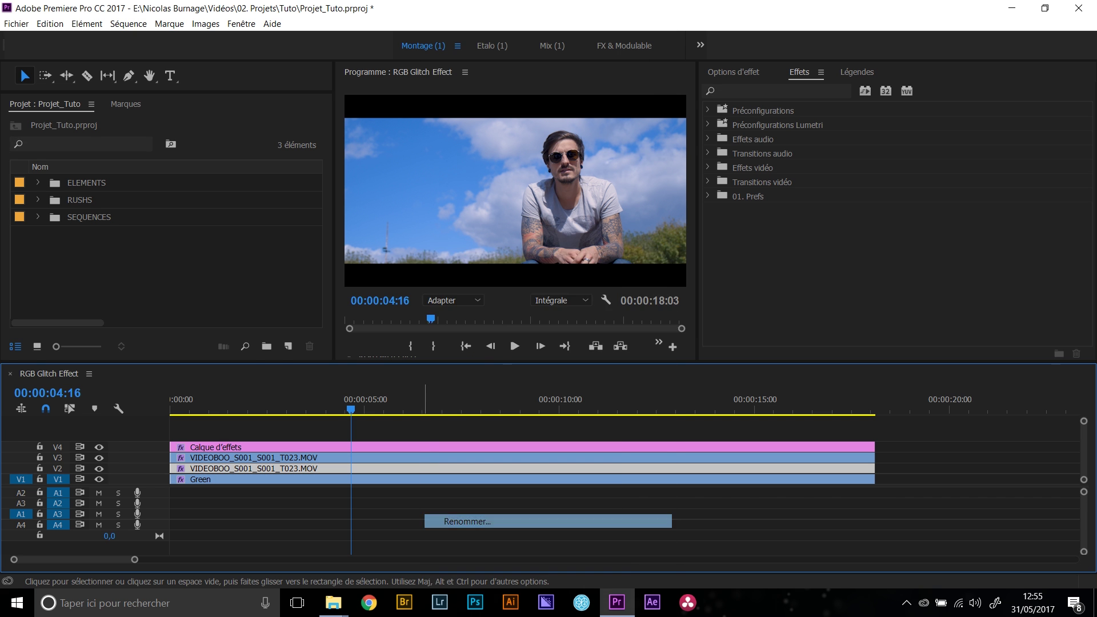
text(Blue)
key(Return)
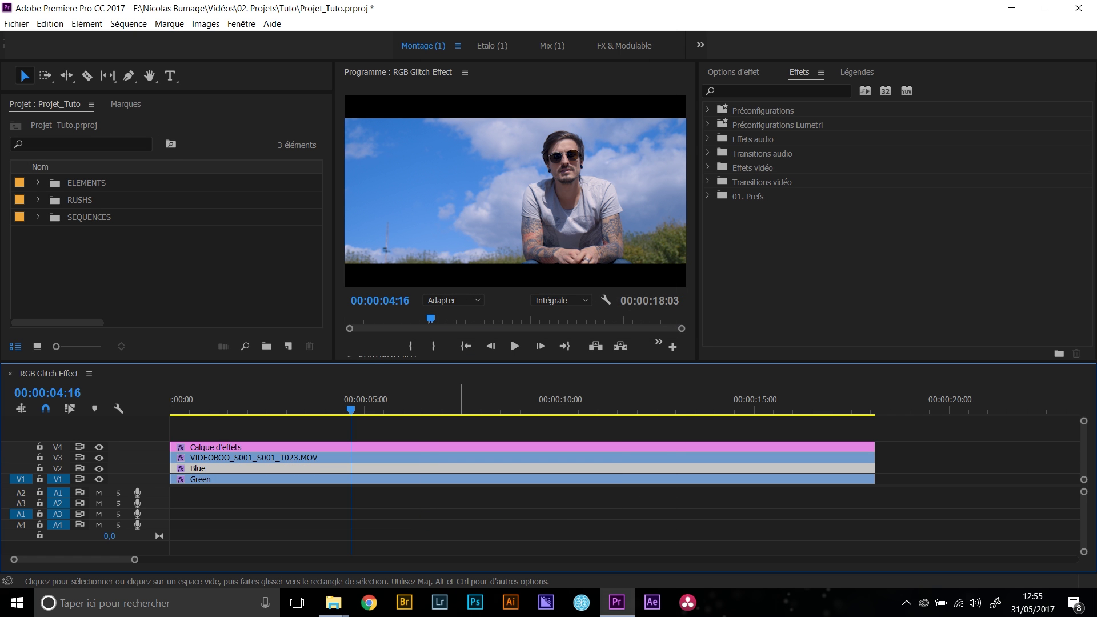
Rename the clip on track V3 as Red.
right_click(459, 458)
click(486, 521)
text(Re)
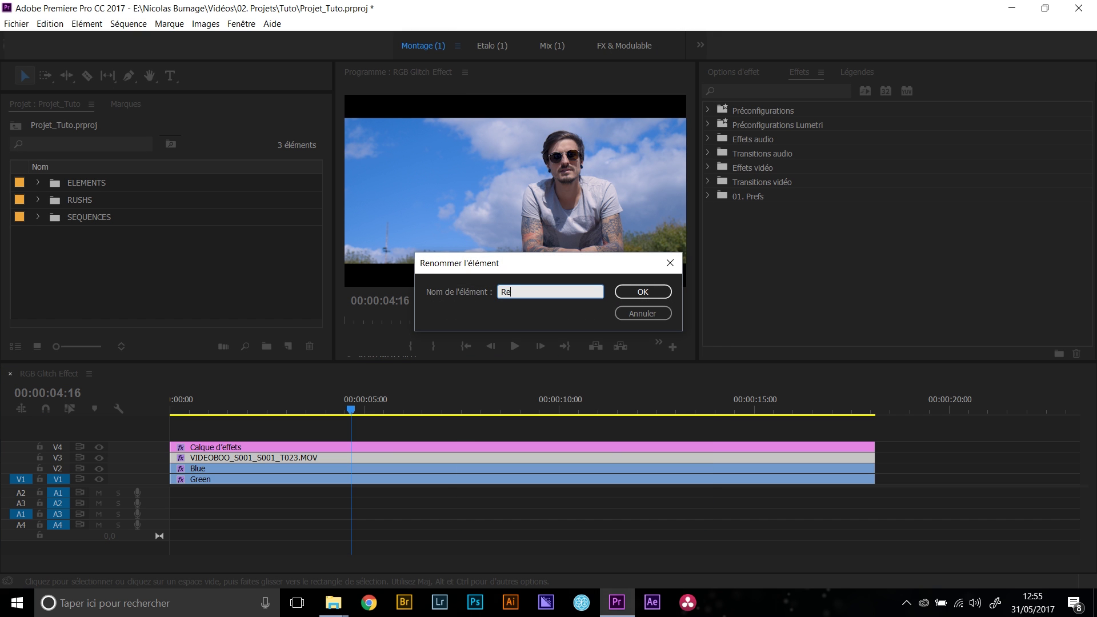
text(d)
key(Return)
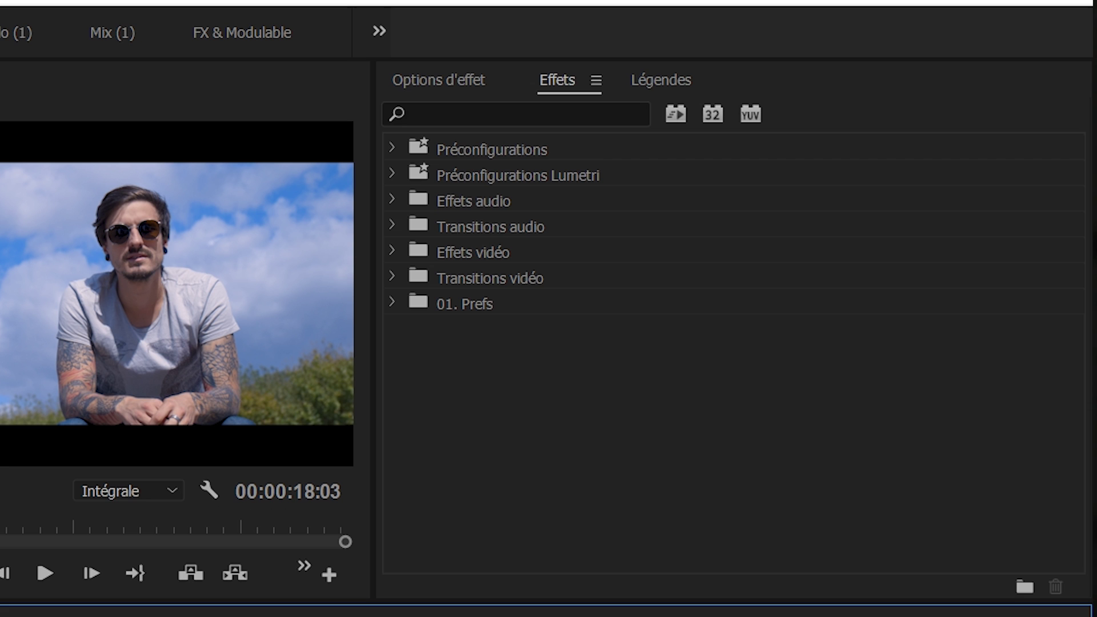
Search the effects for "courbes" and apply the RGB curves effect to the Red, Blue and Green clips.
click(723, 91)
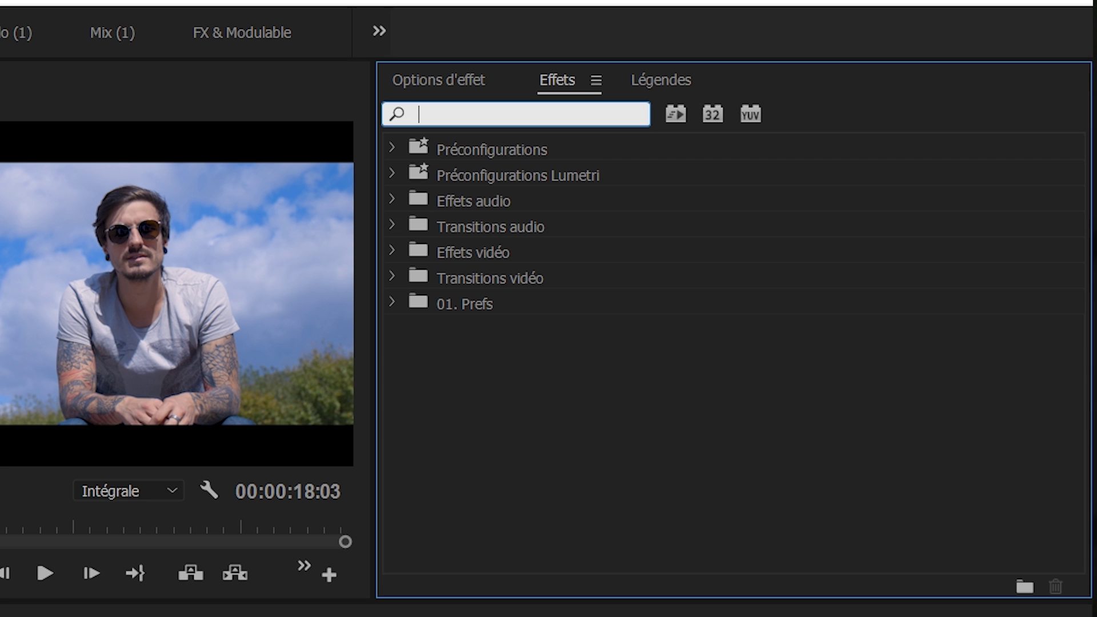
text(courbes)
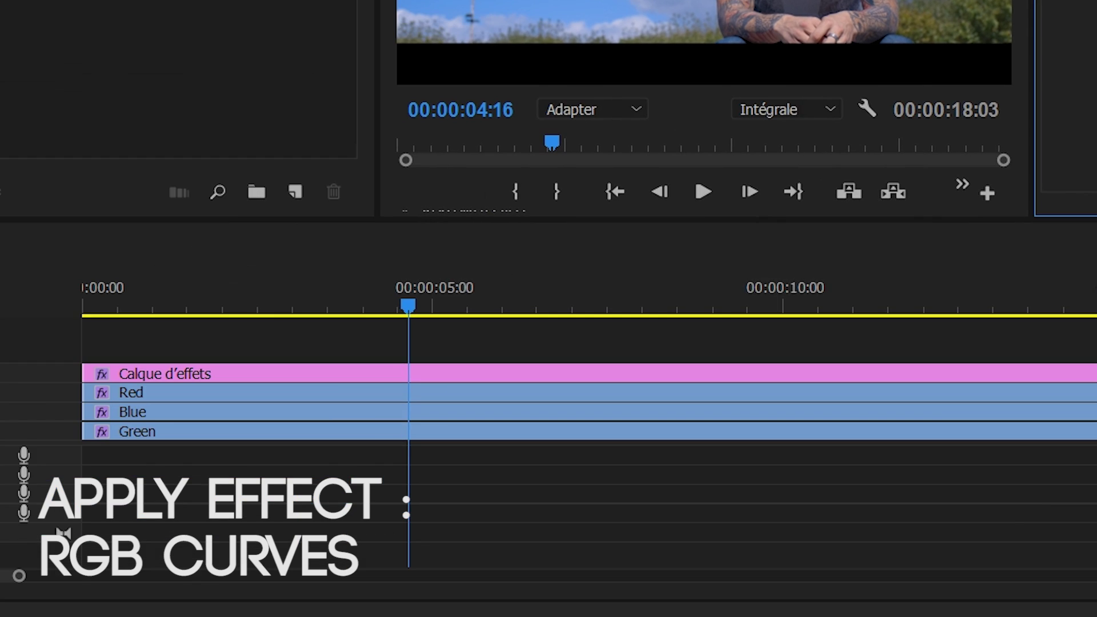
drag(481, 374, 465, 392)
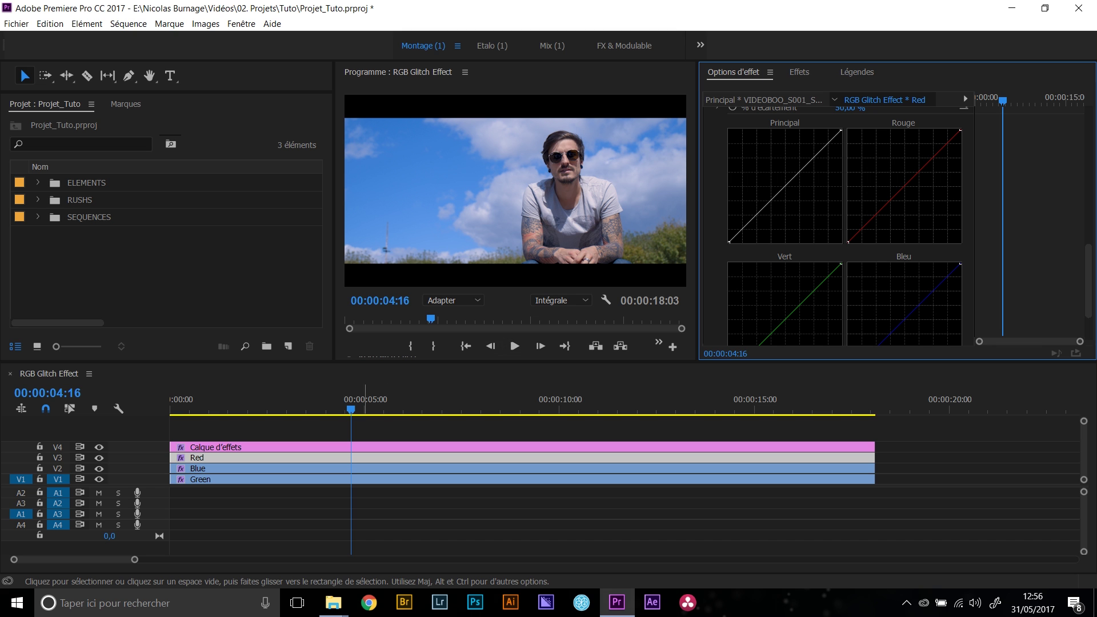
Isolate the red channel of the Red clip by flattening its Vert and Bleu curves to zero.
click(209, 458)
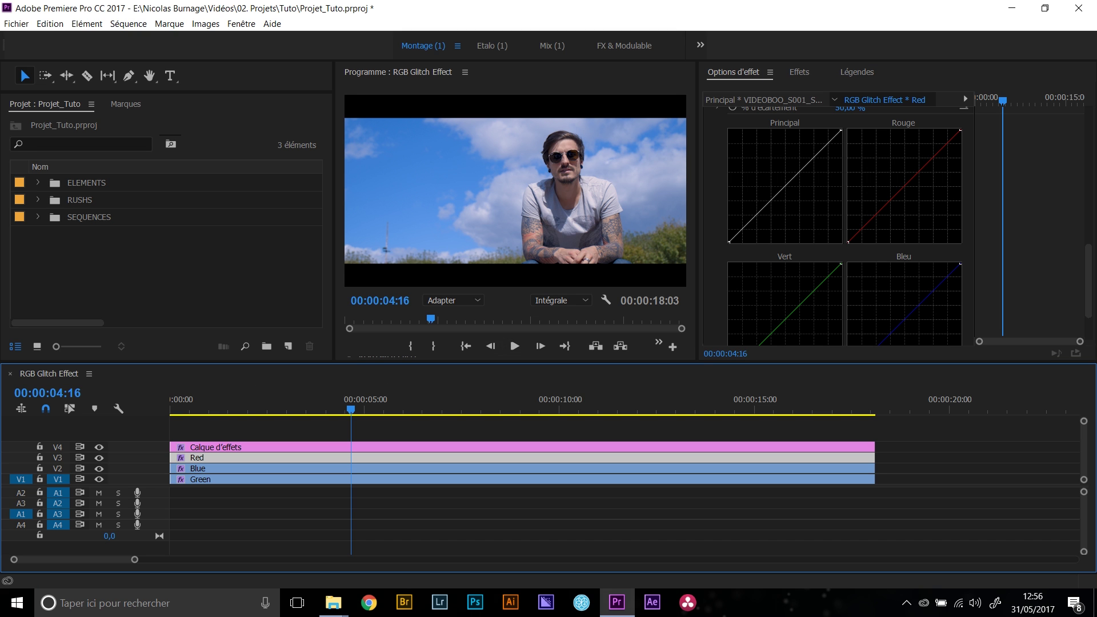
scroll(838, 229, down, 3)
drag(856, 247, 856, 395)
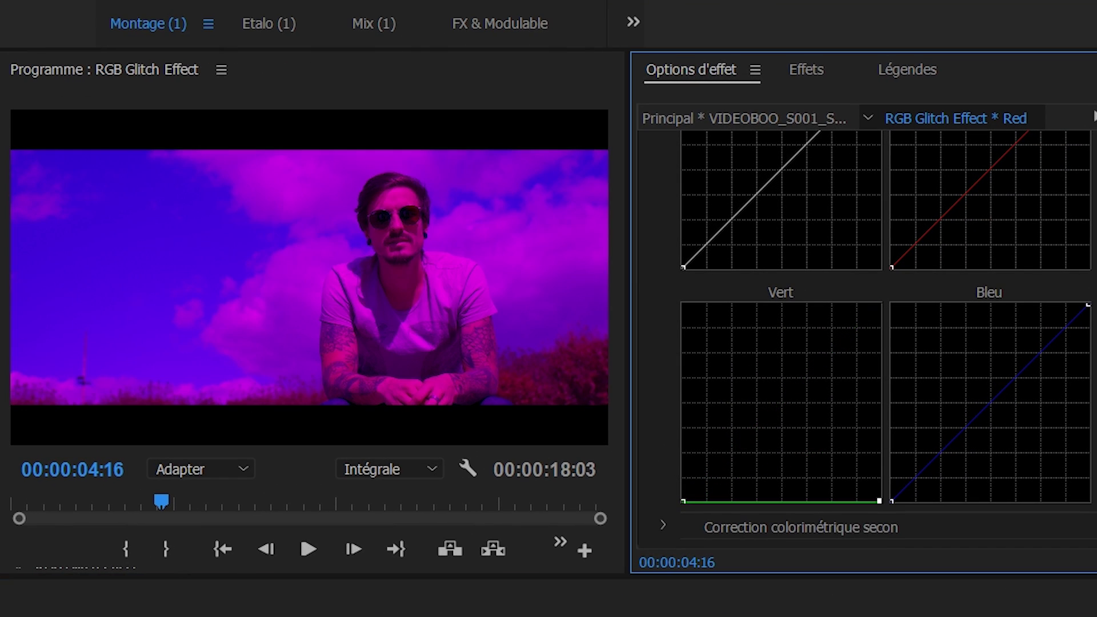
drag(1088, 304, 1088, 501)
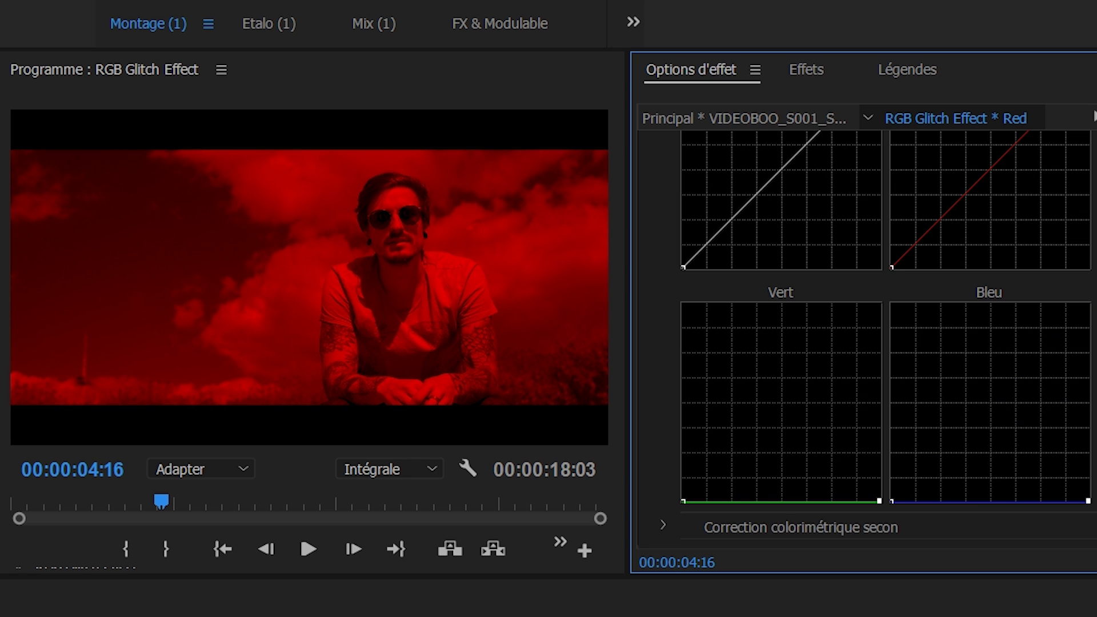
Isolate blue on the Blue clip and green on the Green clip by flattening each clip's other two colour curves to zero.
scroll(880, 292, up, 5)
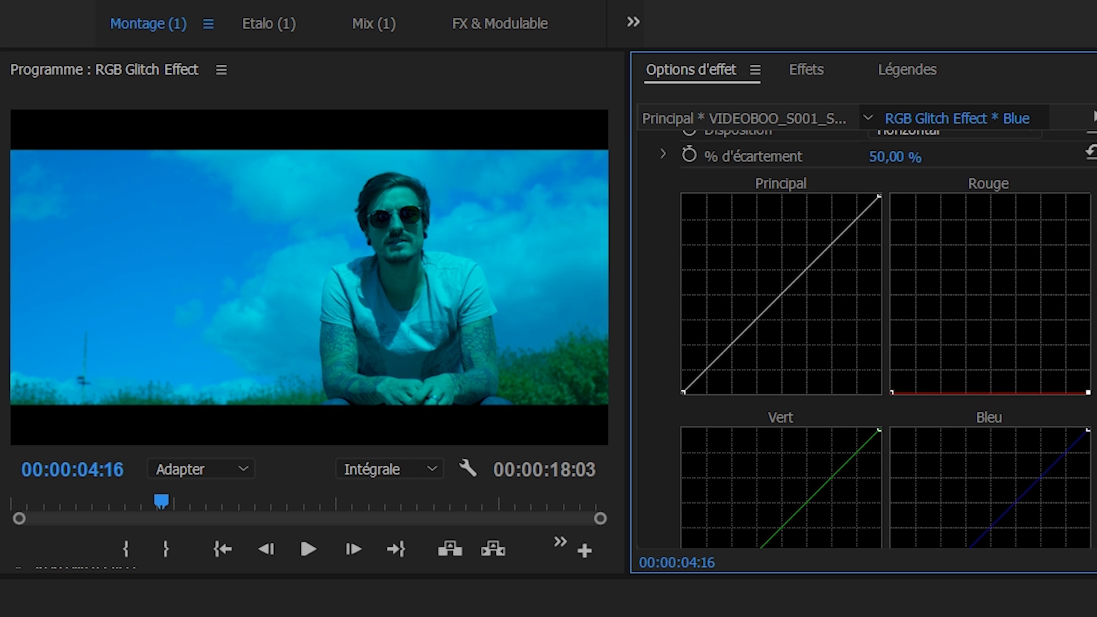
scroll(880, 337, down, 5)
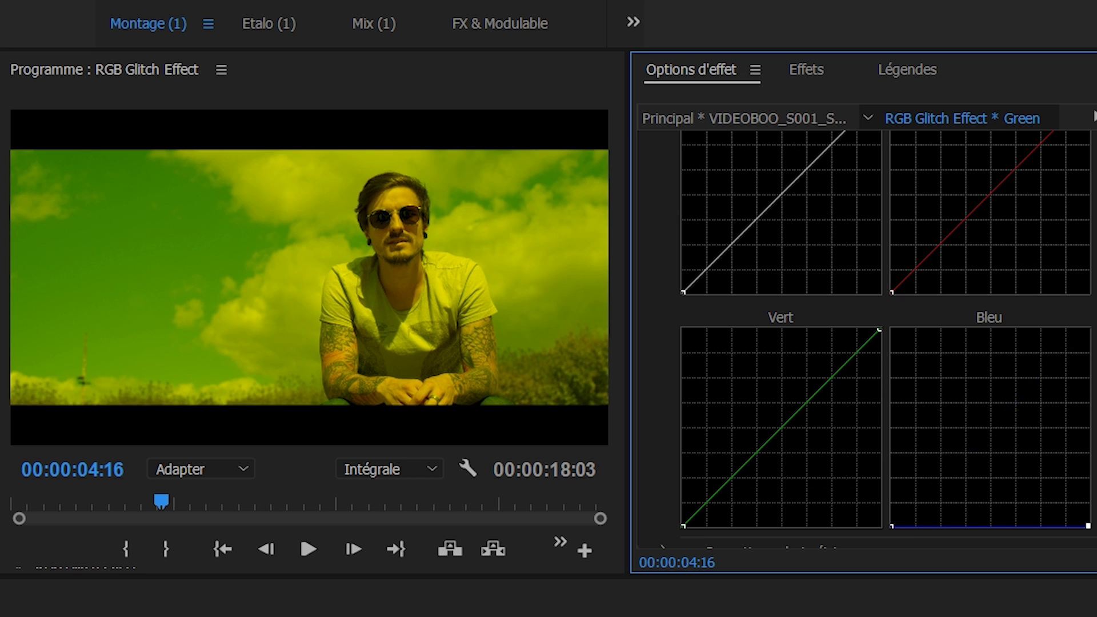
scroll(879, 291, up, 5)
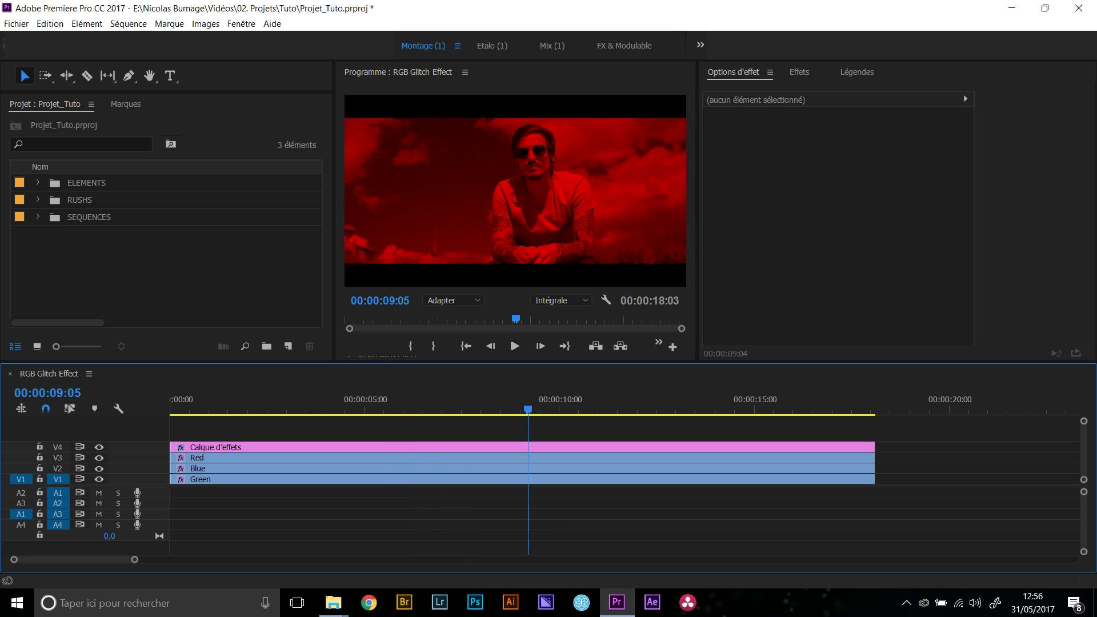
Turn off opacity keyframing on the Red clip, accept deleting its existing keyframes, and keep the opacity at 100%.
drag(527, 409, 420, 409)
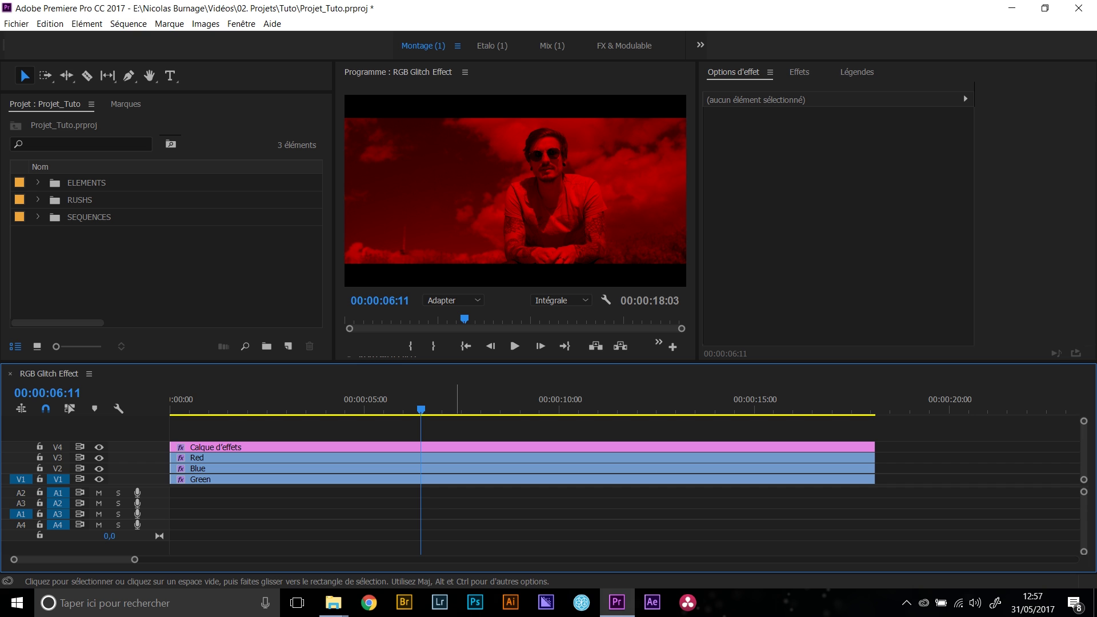
click(303, 458)
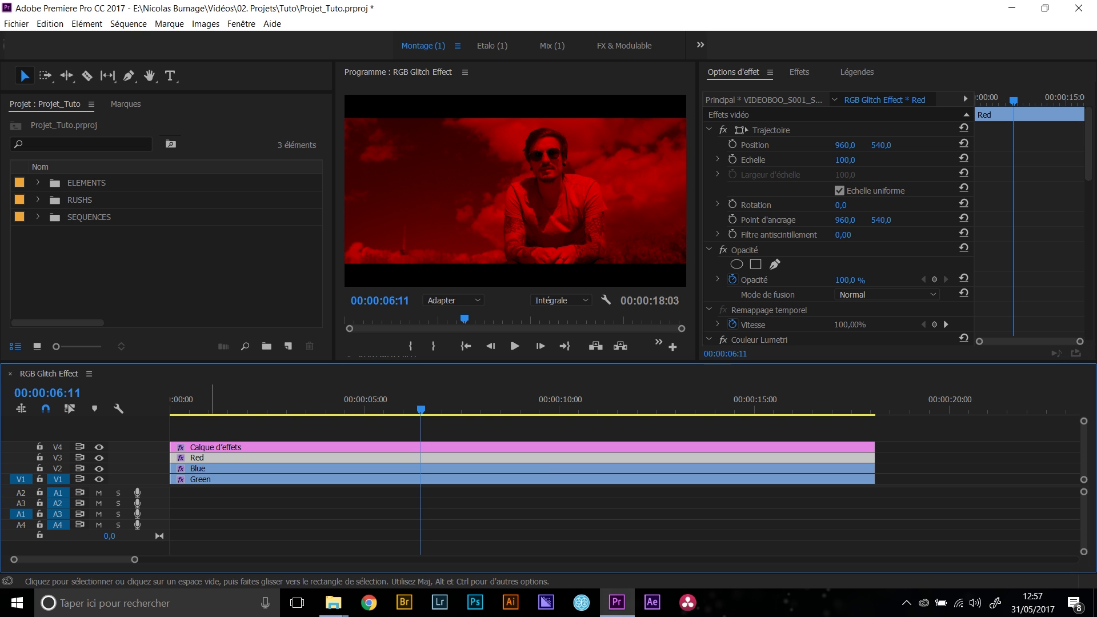
click(770, 129)
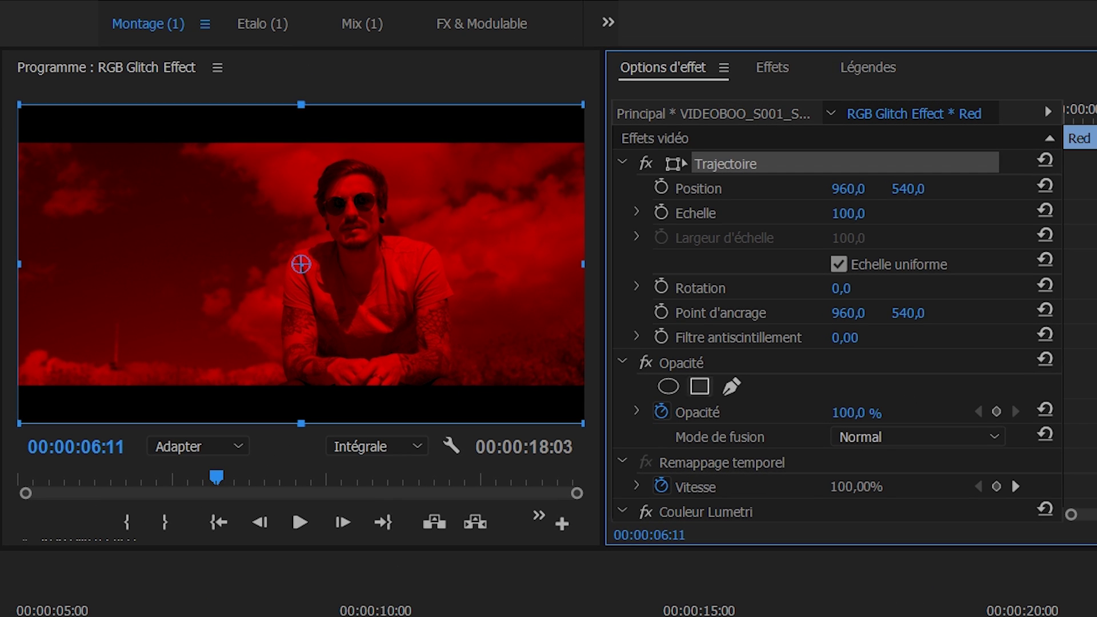
click(744, 250)
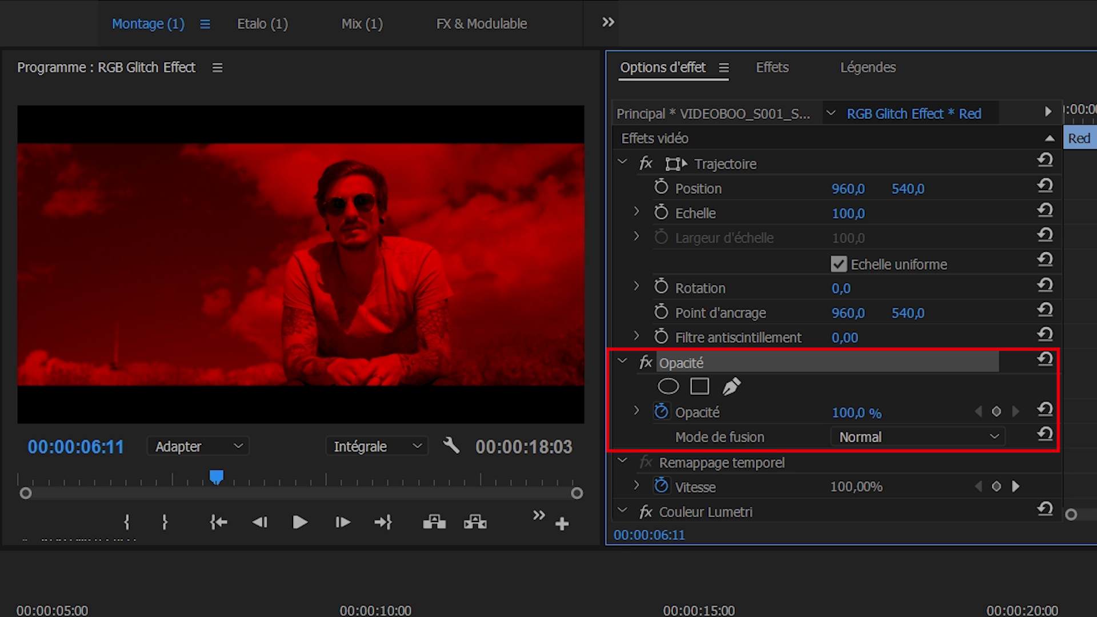
click(751, 411)
scroll(836, 323, down, 2)
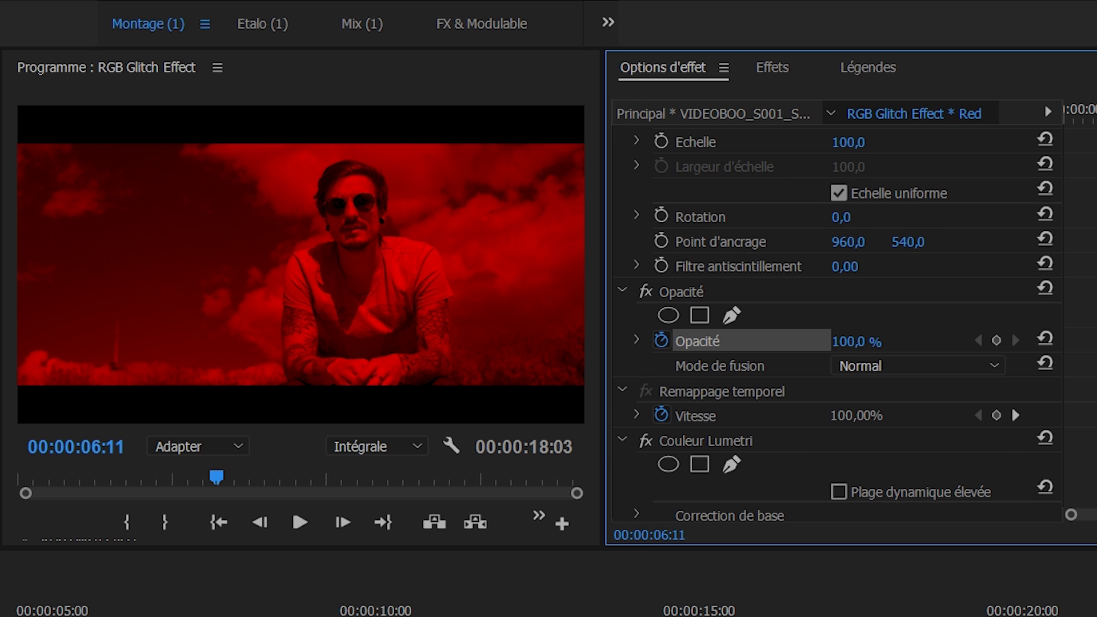
mouse_move(848, 341)
mouse_down()
mouse_move(804, 341)
mouse_move(849, 341)
mouse_up()
click(661, 341)
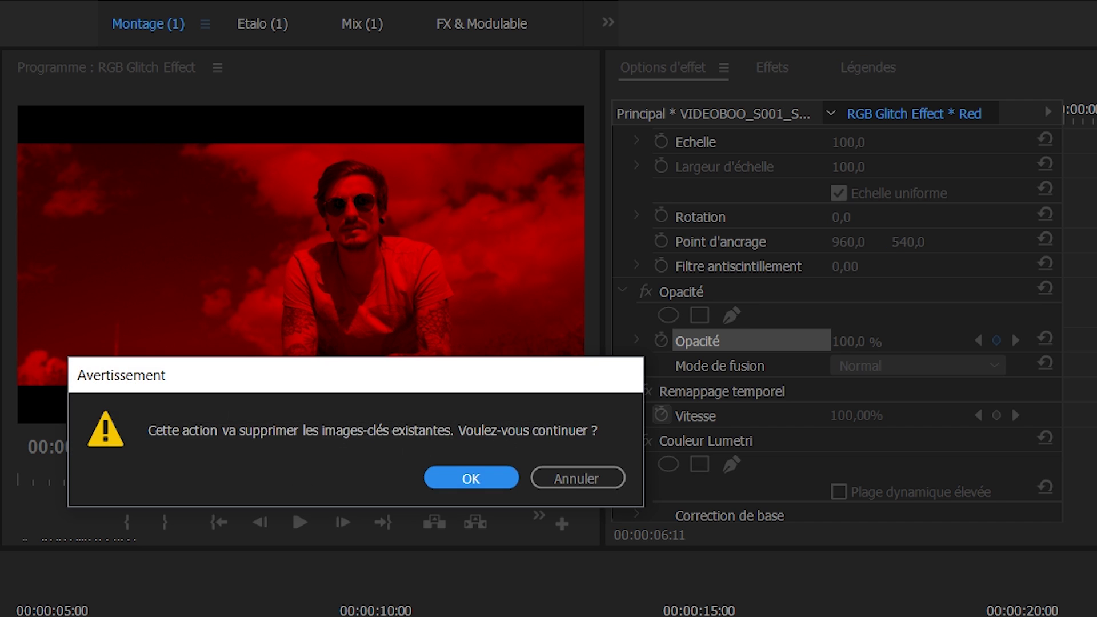
click(472, 478)
Set the Red clip's blend mode to Ecran.
click(751, 365)
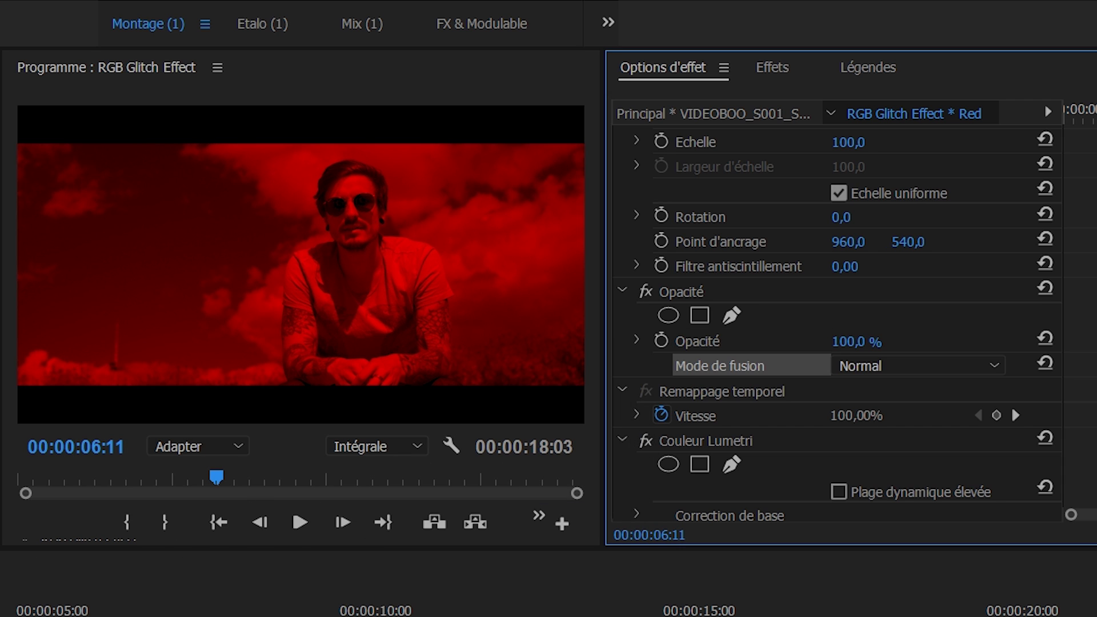
click(918, 365)
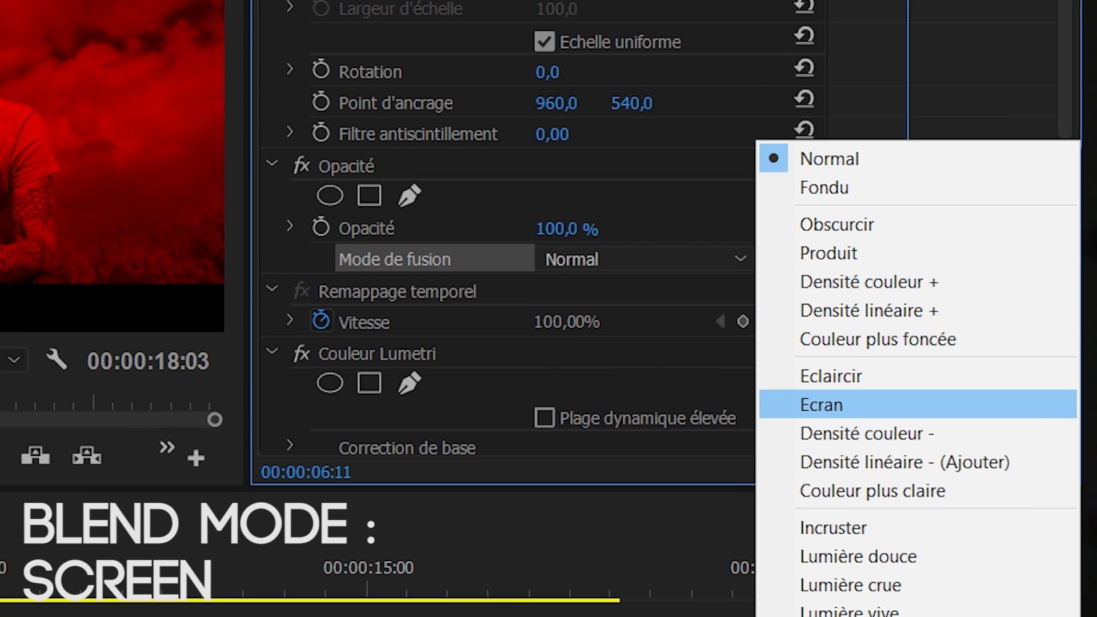
click(822, 404)
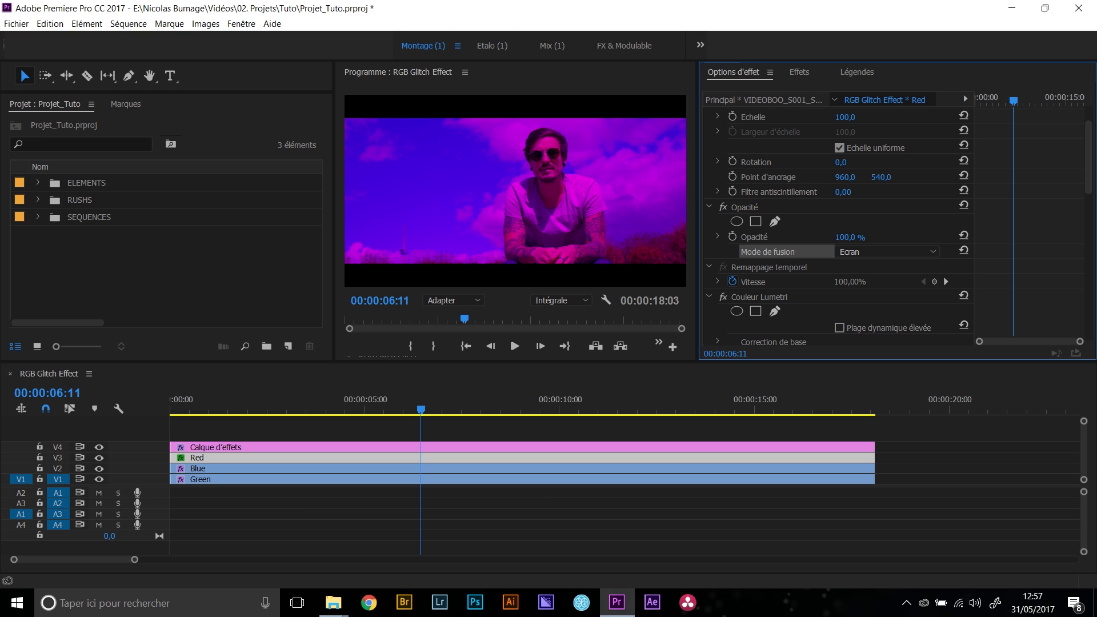
Set the Blue clip's blend mode to Ecran and deselect the clip.
click(523, 468)
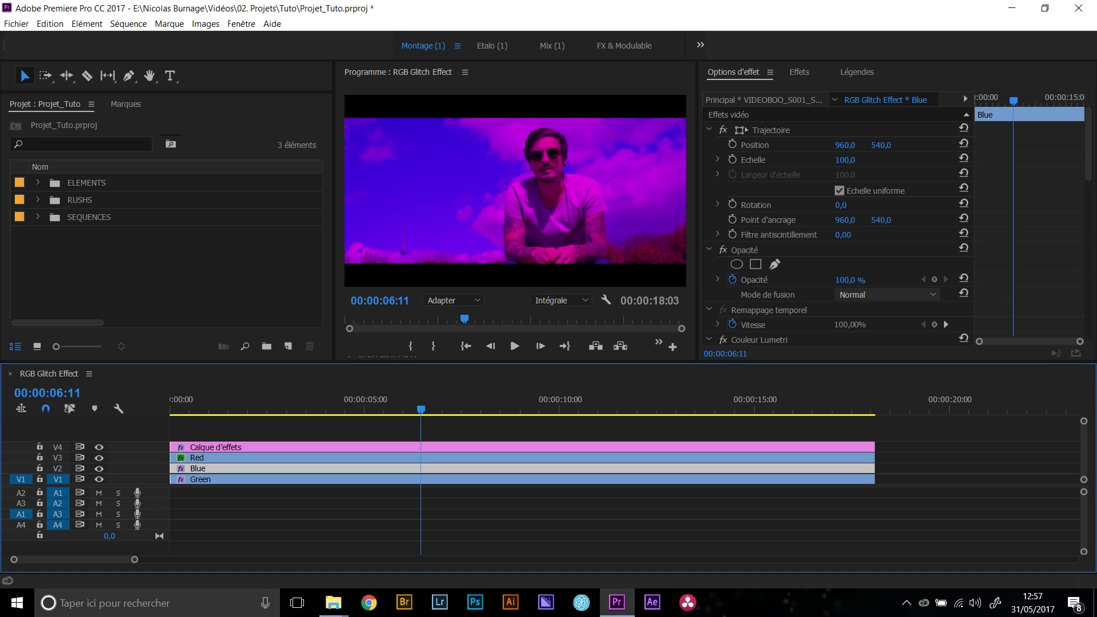
click(885, 294)
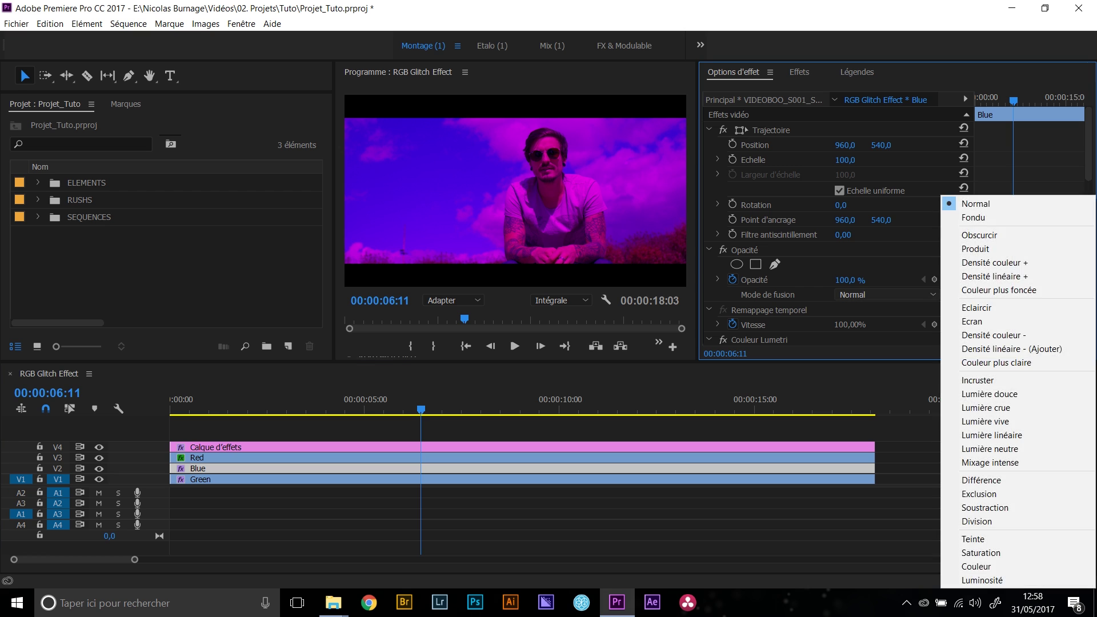
click(971, 321)
click(490, 429)
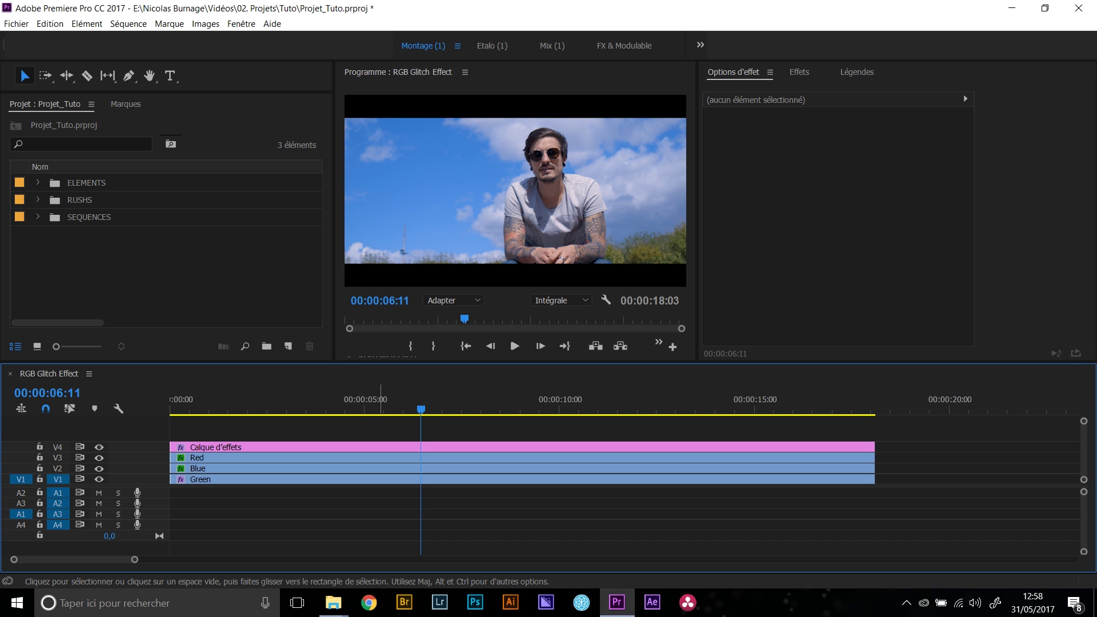
Cut the Red and Blue clips at 00:00:06:15 with the Razor tool.
scroll(385, 399, up, 4)
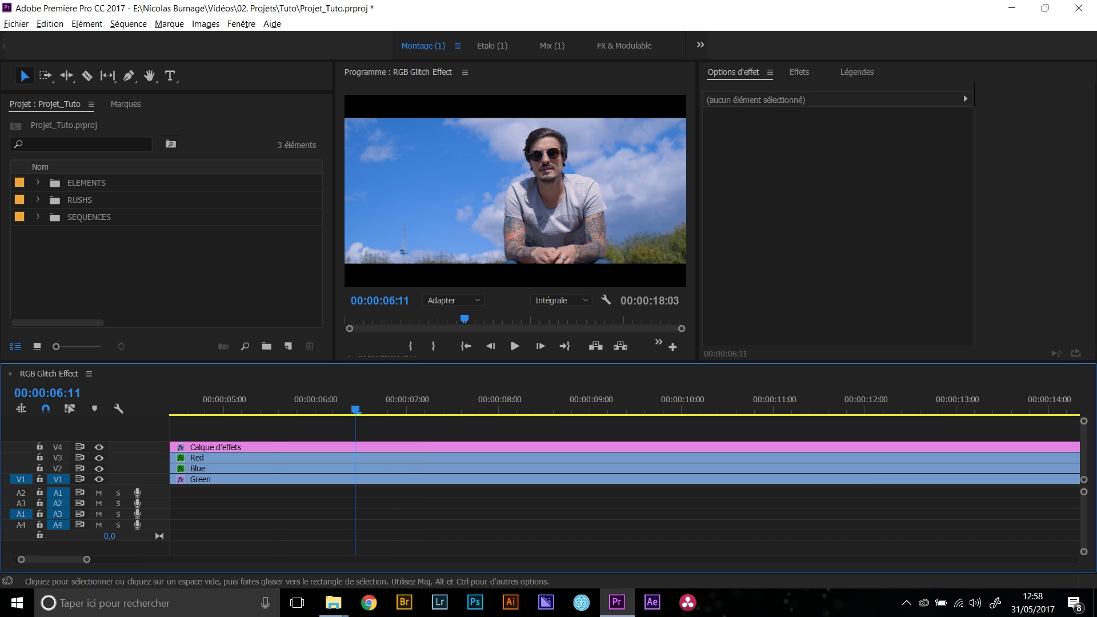
scroll(386, 400, up, 2)
scroll(382, 428, up, 3)
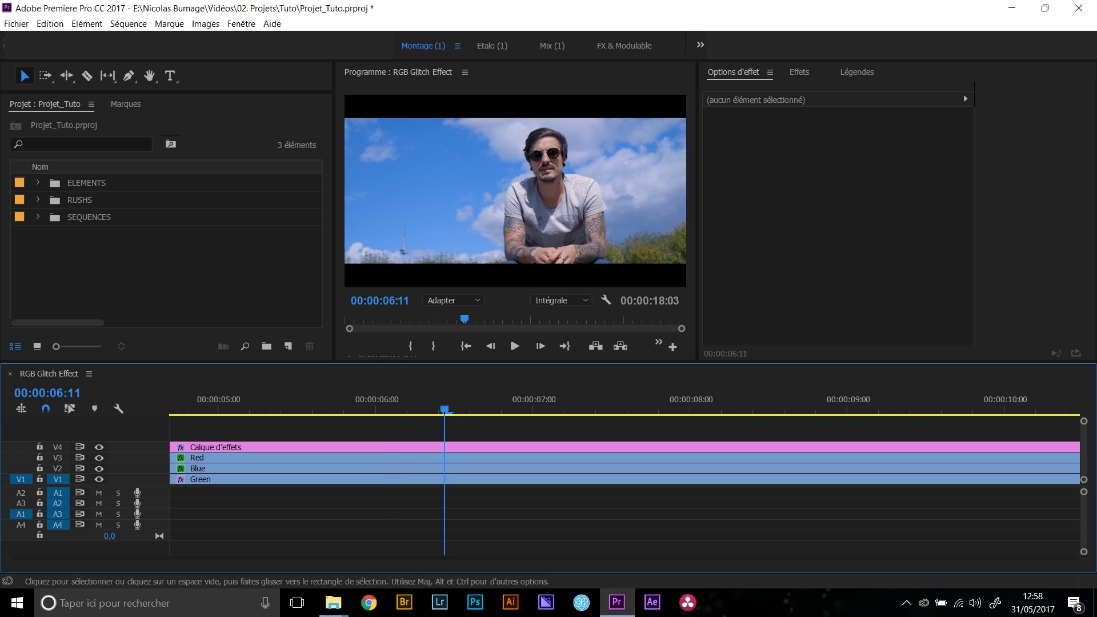
key(=)
key(=)
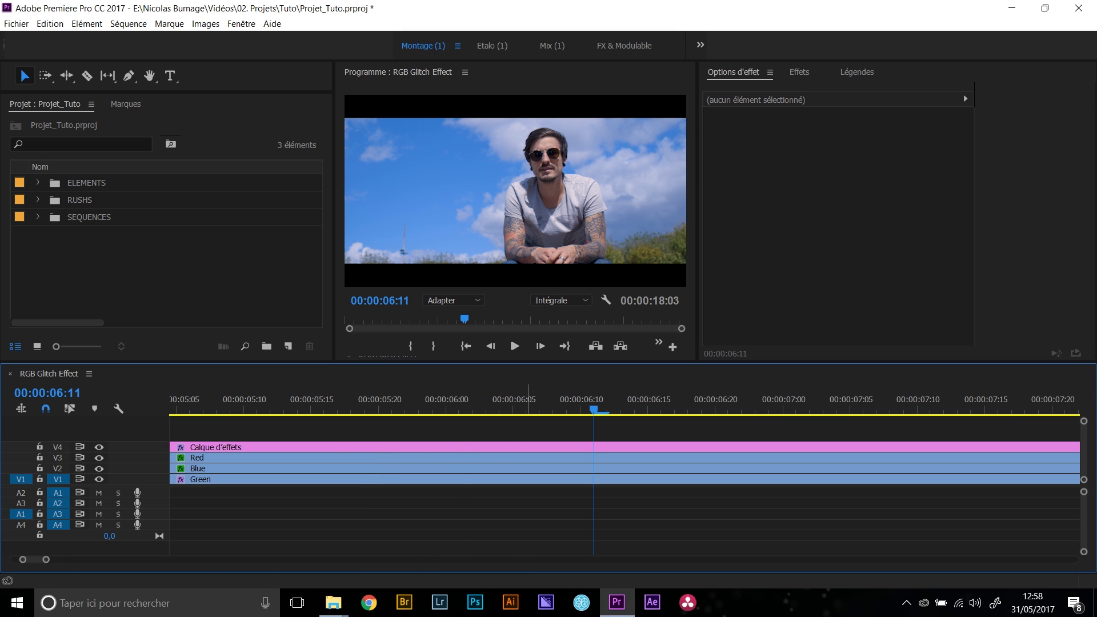
key(j)
drag(337, 409, 674, 409)
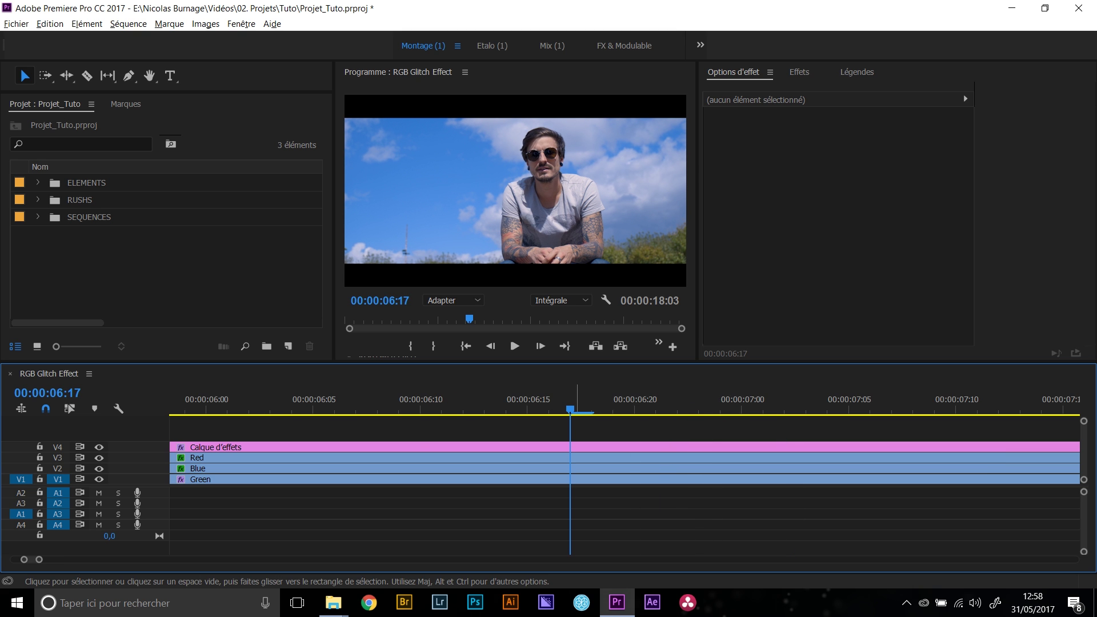
scroll(629, 468, down, 3)
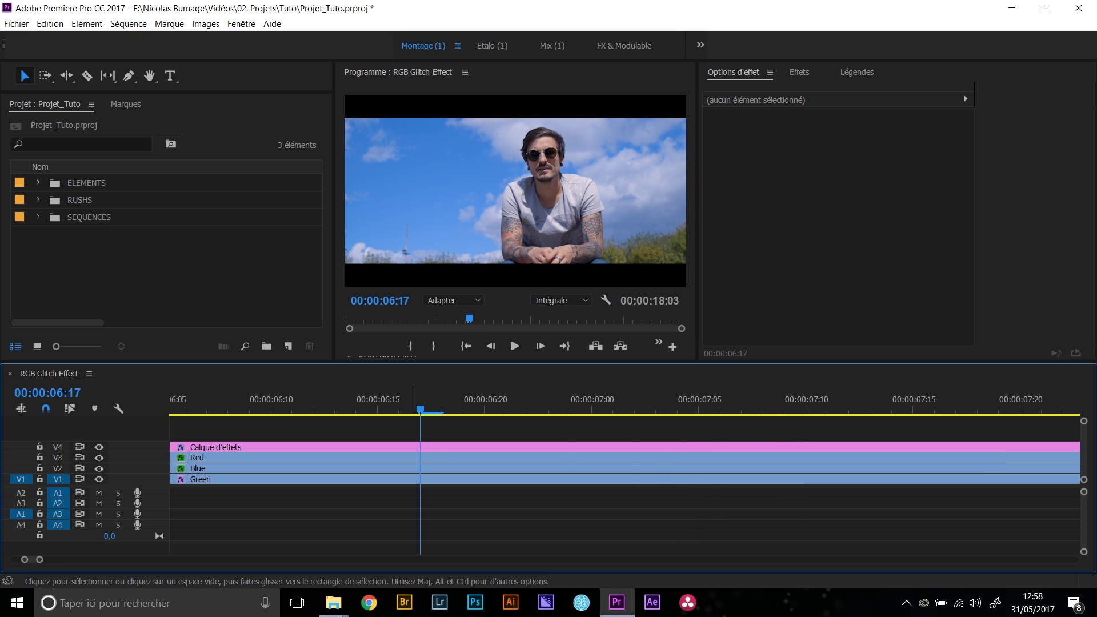
mouse_move(420, 409)
mouse_down()
mouse_move(356, 409)
mouse_move(527, 409)
mouse_move(398, 409)
mouse_up()
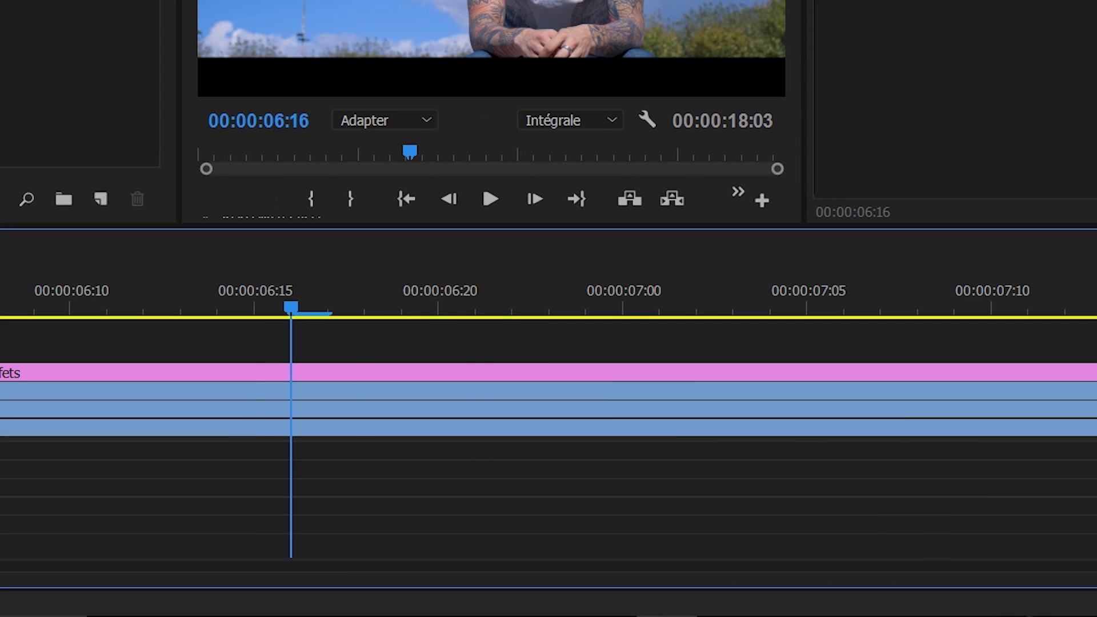
key(Left)
key(c)
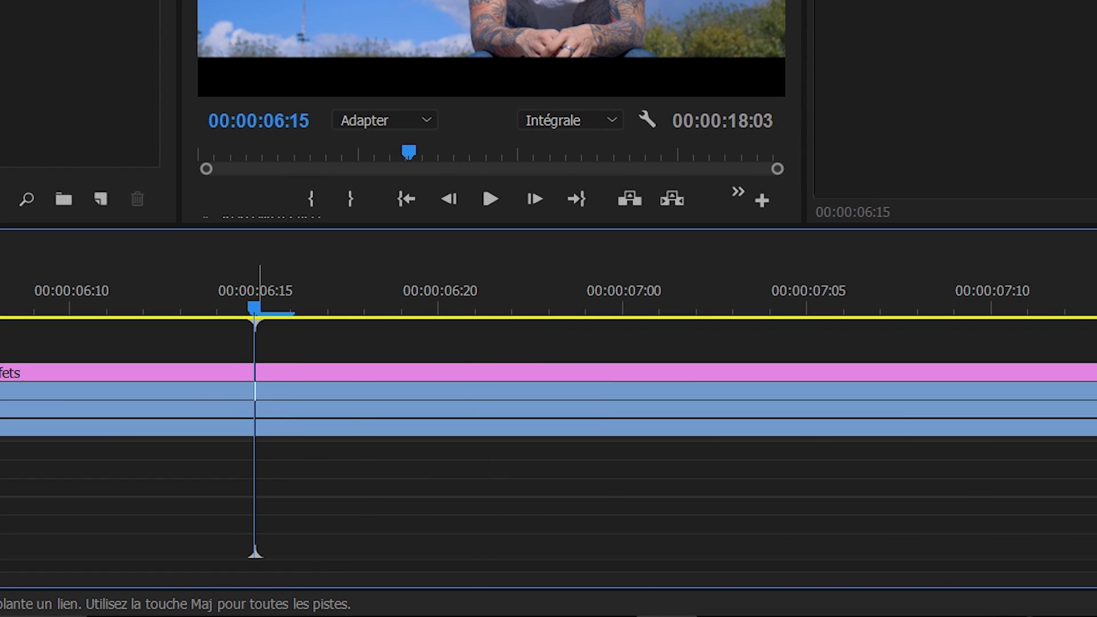
click(255, 392)
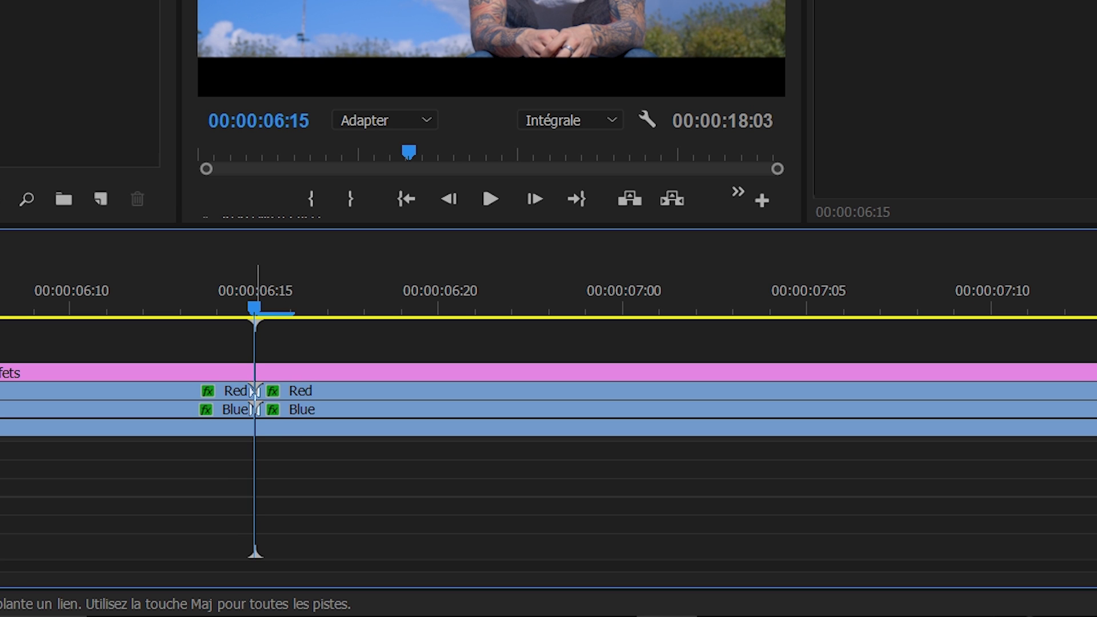
Cut the Red and Blue clips again three frames further on, at 00:00:06:18.
key(Right)
key(Right)
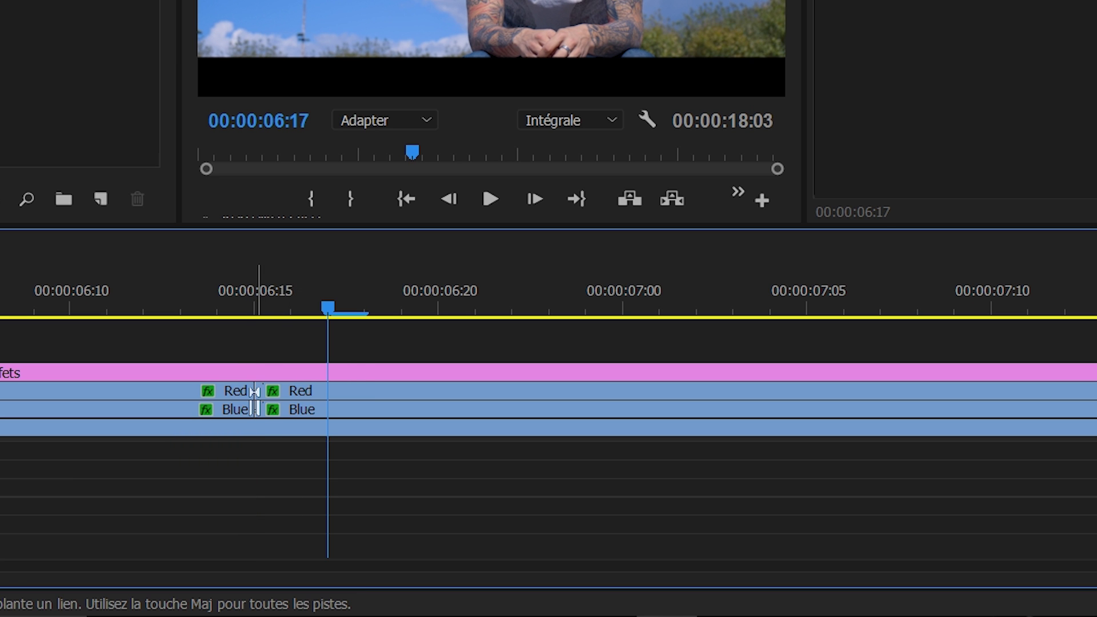
key(v)
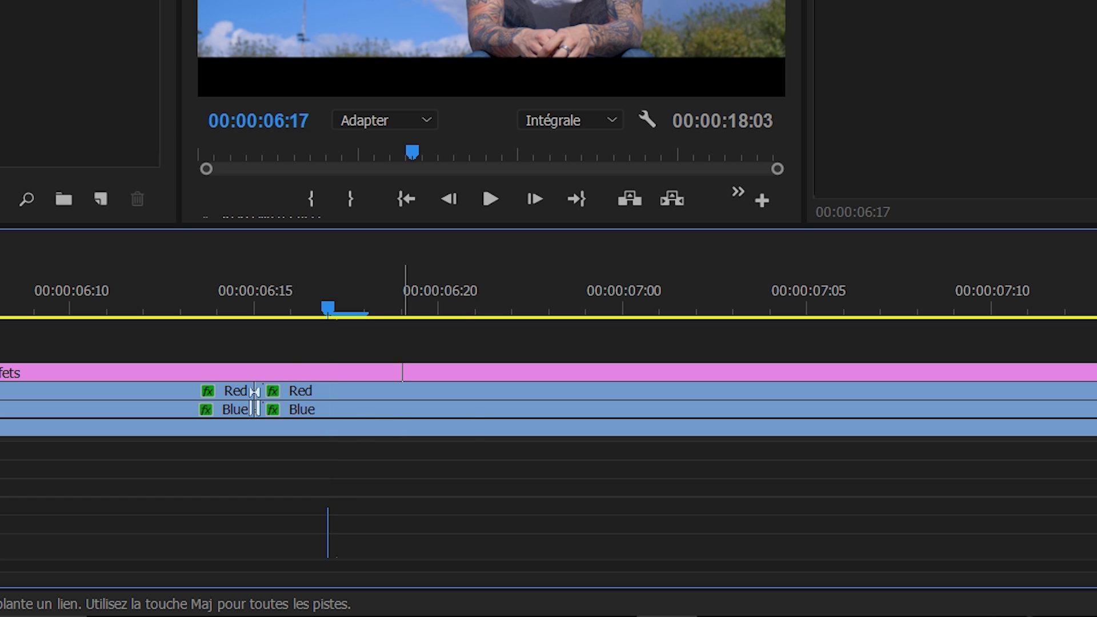
key(Left)
key(Left)
key(Right)
key(Right)
key(Right)
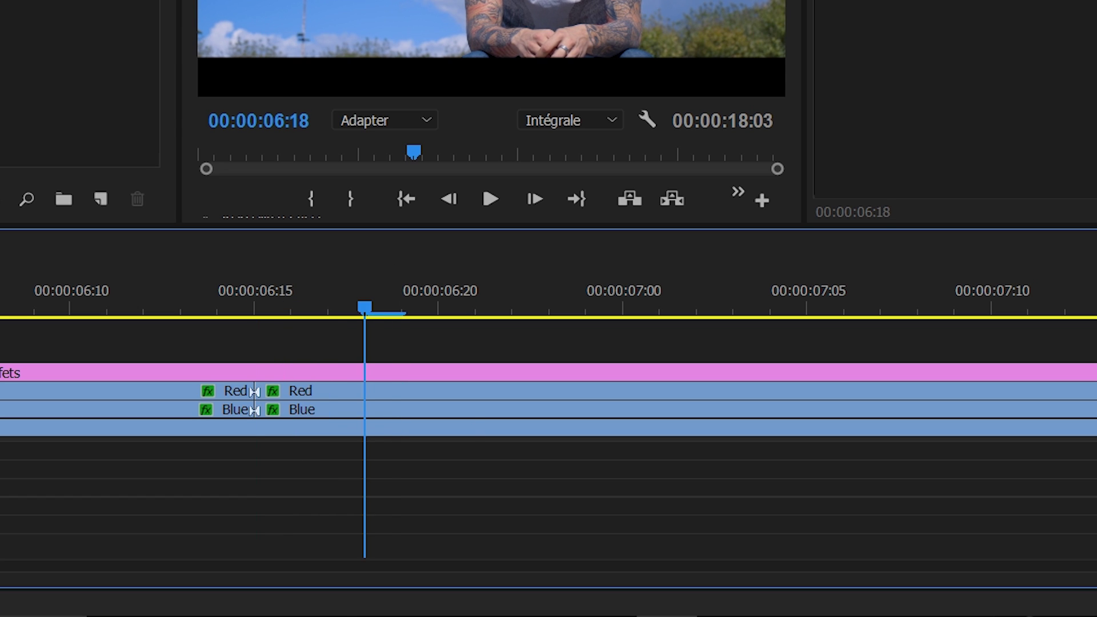
key(c)
click(364, 391)
click(364, 409)
Cut both the Red and Blue clips at 00:00:06:21 and at 00:00:06:24.
key(Right)
key(Right)
key(Right)
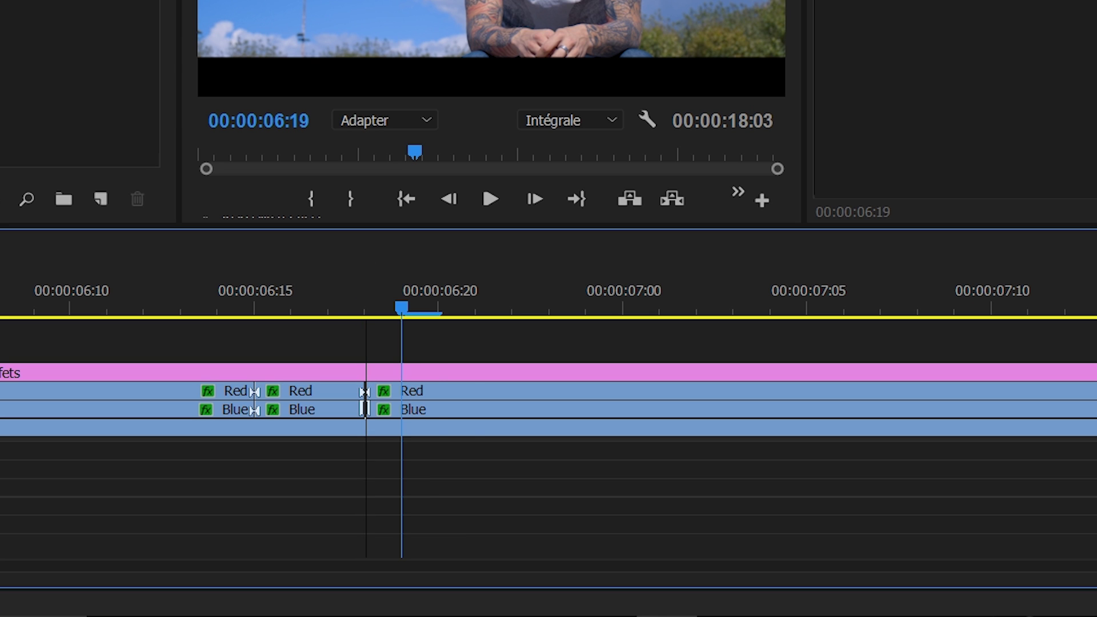
click(476, 409)
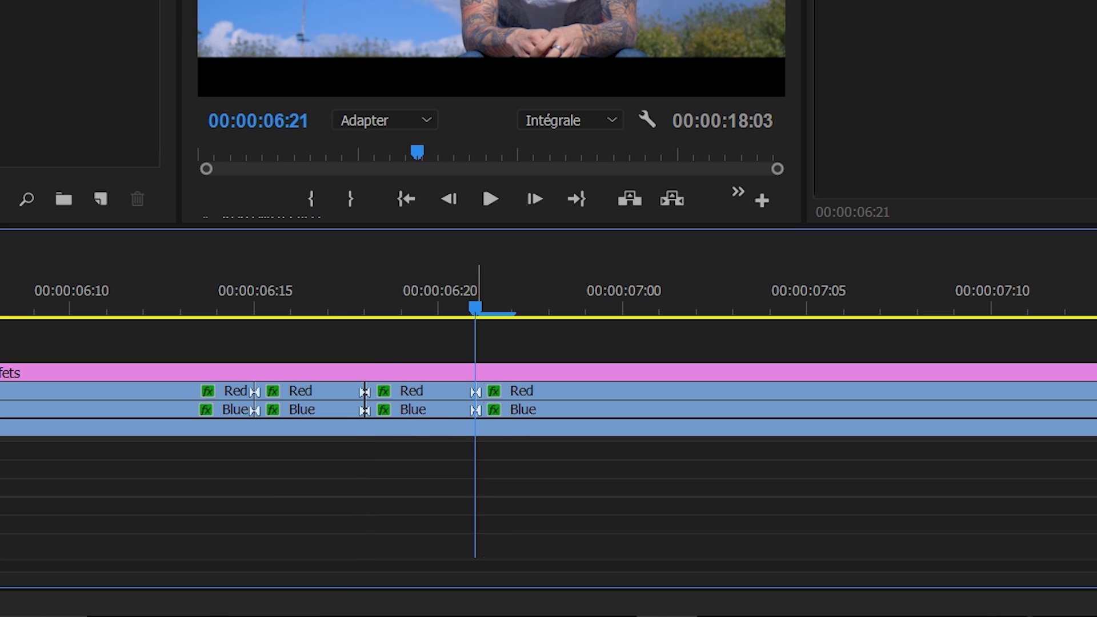
key(Right)
key(Right)
key(Right)
click(586, 390)
click(586, 409)
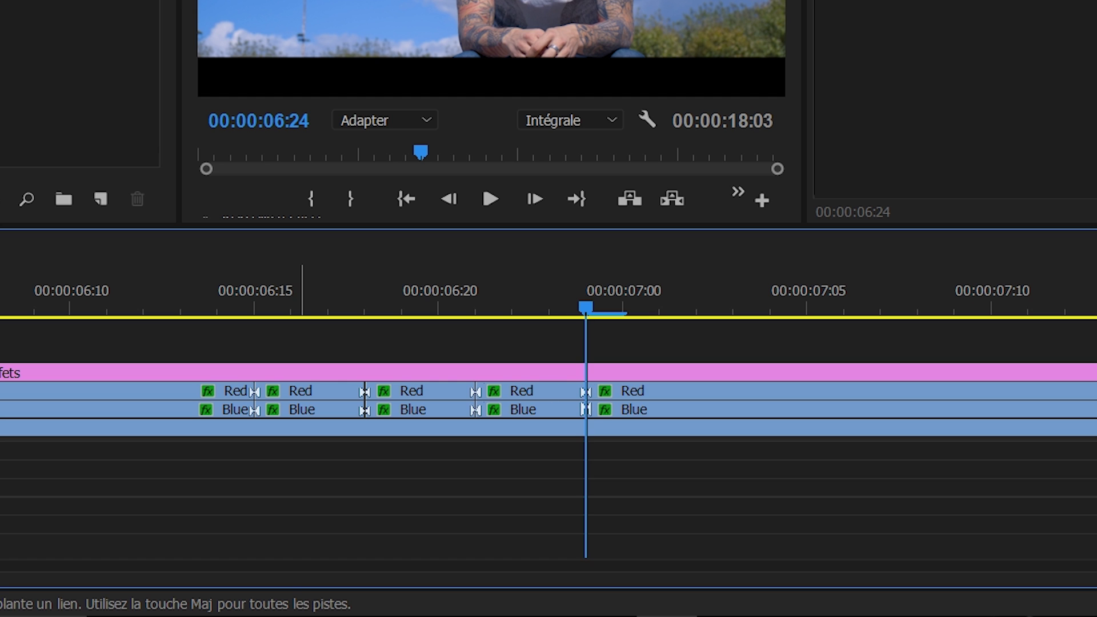
Select the short Red and Blue segments between 00:00:06:15 and 00:00:06:24 and give them a green label colour.
key(v)
click(320, 391)
shift+click(337, 409)
shift+click(395, 391)
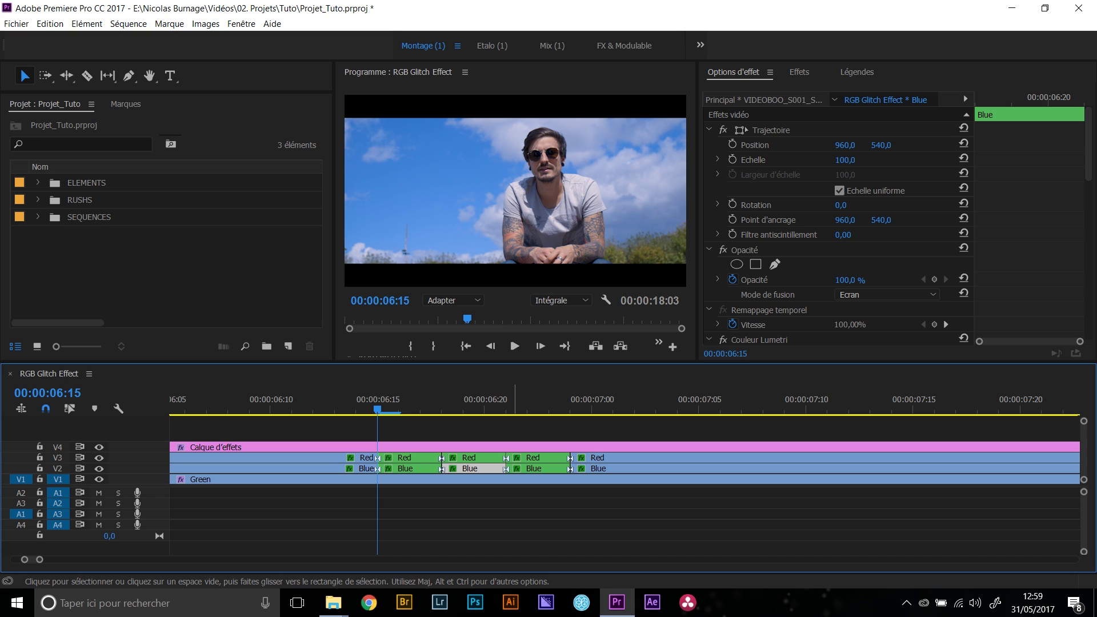
In the first short segment pair, set Red's horizontal position to 989 and Blue's horizontal position to 935.
click(399, 402)
click(416, 457)
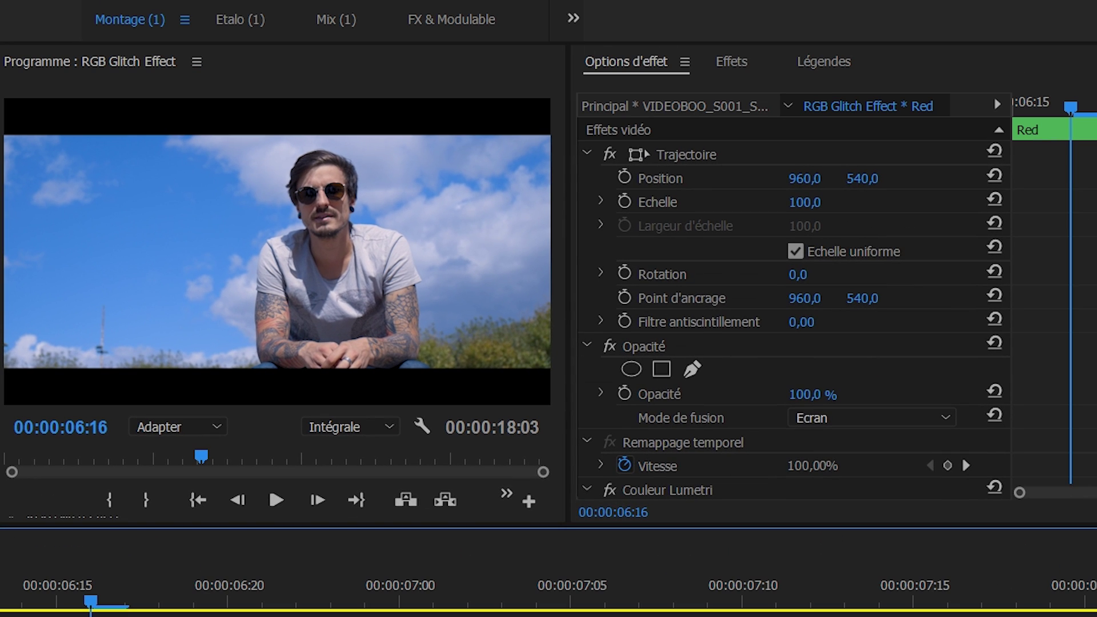
drag(804, 178, 817, 178)
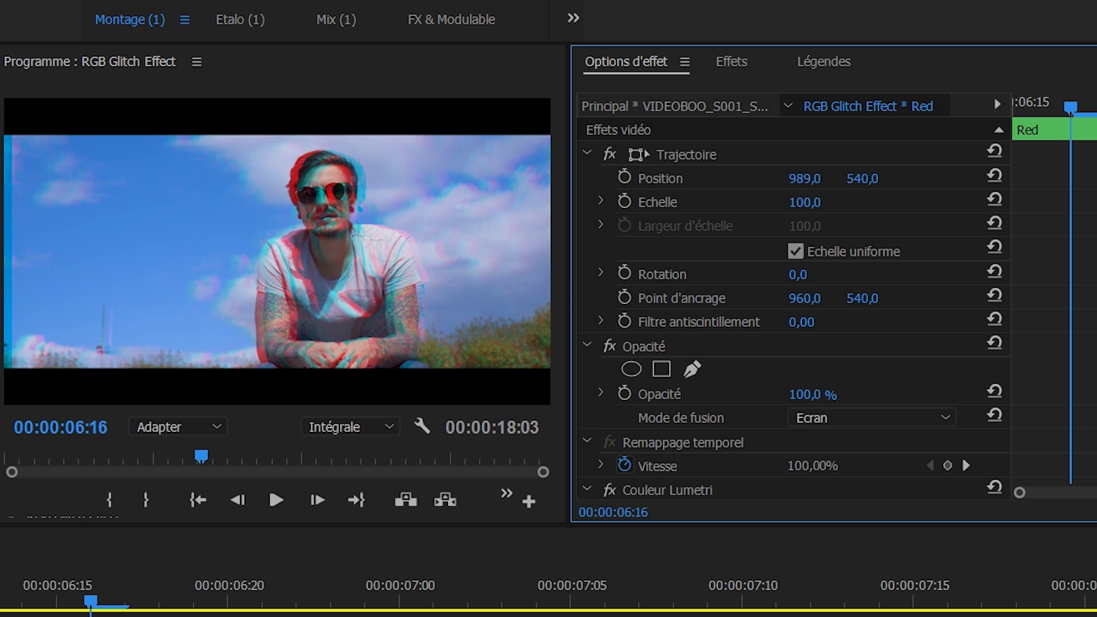
click(131, 614)
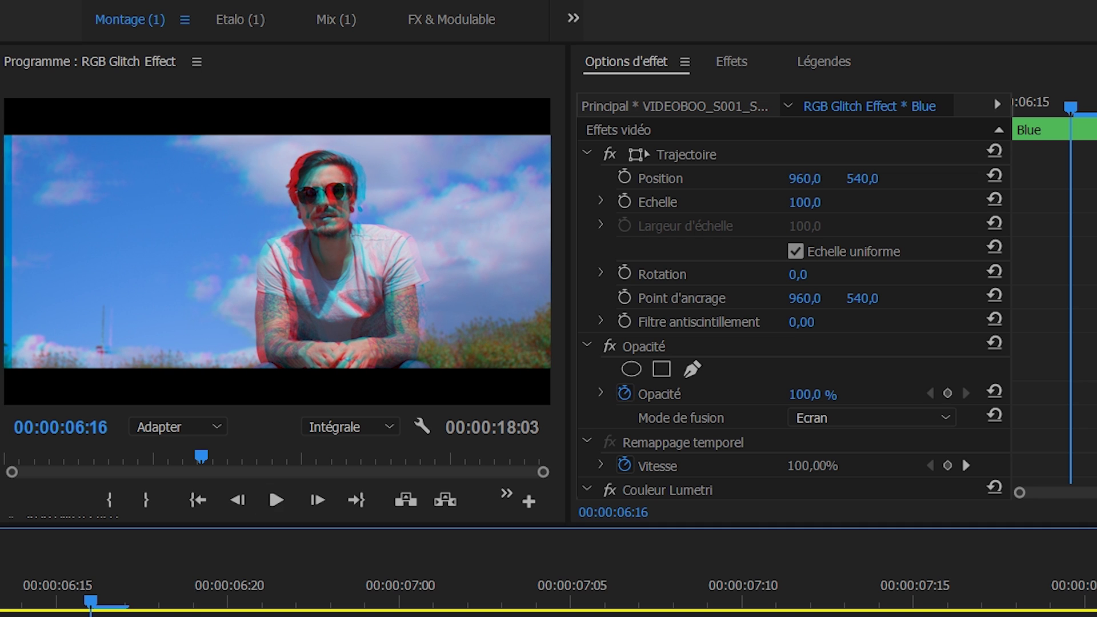
key(shift+5)
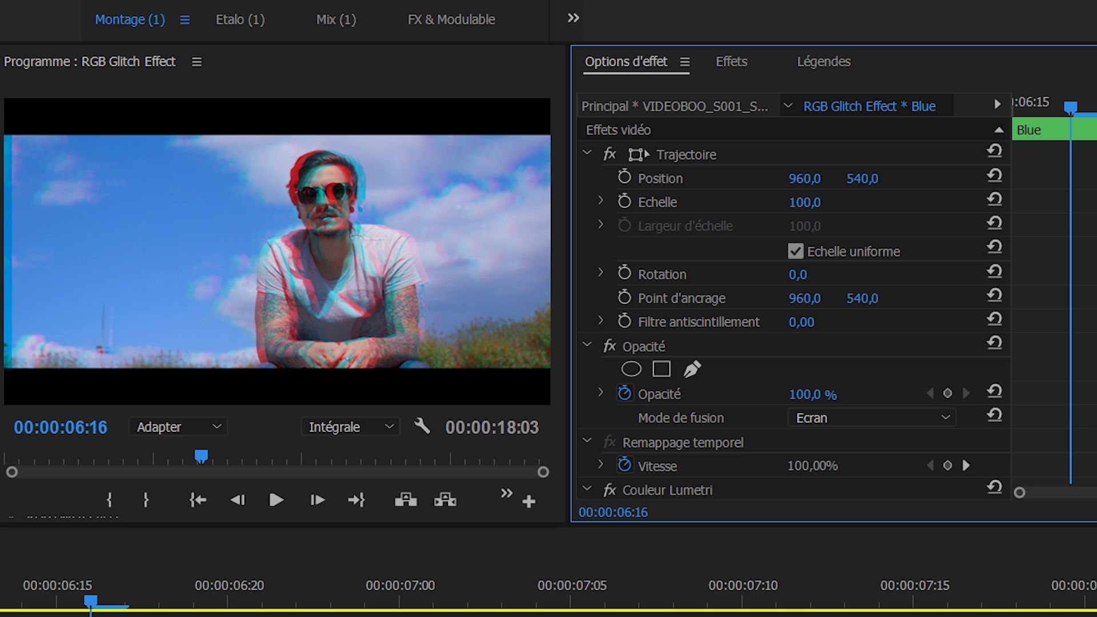
mouse_move(804, 178)
mouse_down()
mouse_move(785, 179)
mouse_move(816, 178)
mouse_move(793, 178)
mouse_up()
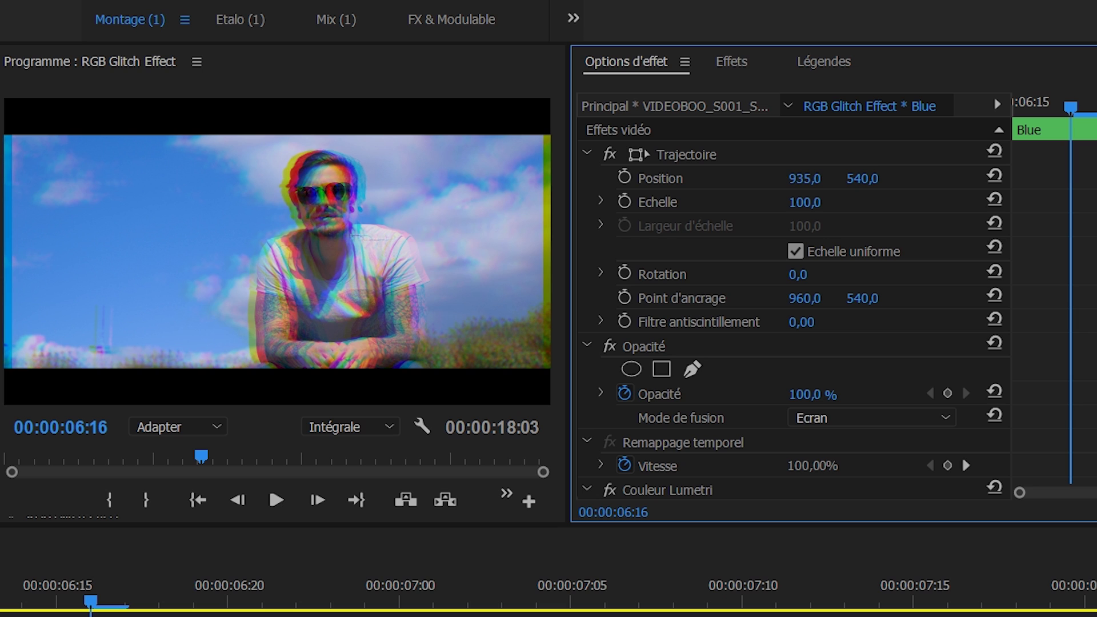
In the second short segment pair, offset the Red segment horizontally and set the Blue segment's horizontal position to 996.
click(188, 614)
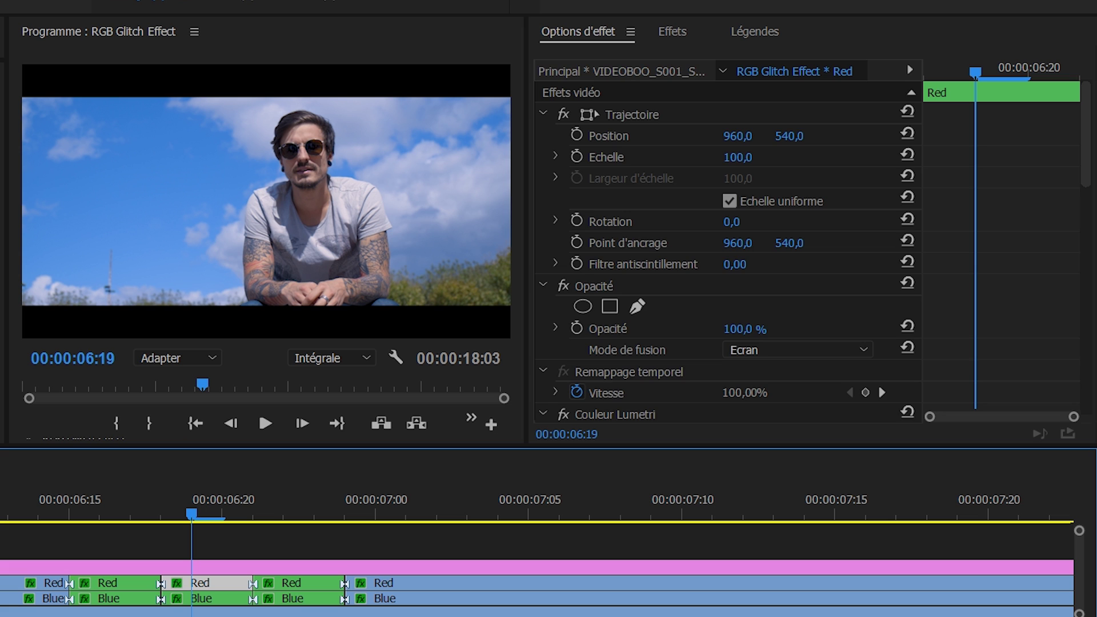
mouse_move(738, 136)
mouse_down()
mouse_move(721, 136)
mouse_move(758, 136)
mouse_up()
key(shift+3)
click(199, 598)
Set the third short Red segment's vertical position to 517 with the playhead at 00:00:06:23.
click(284, 503)
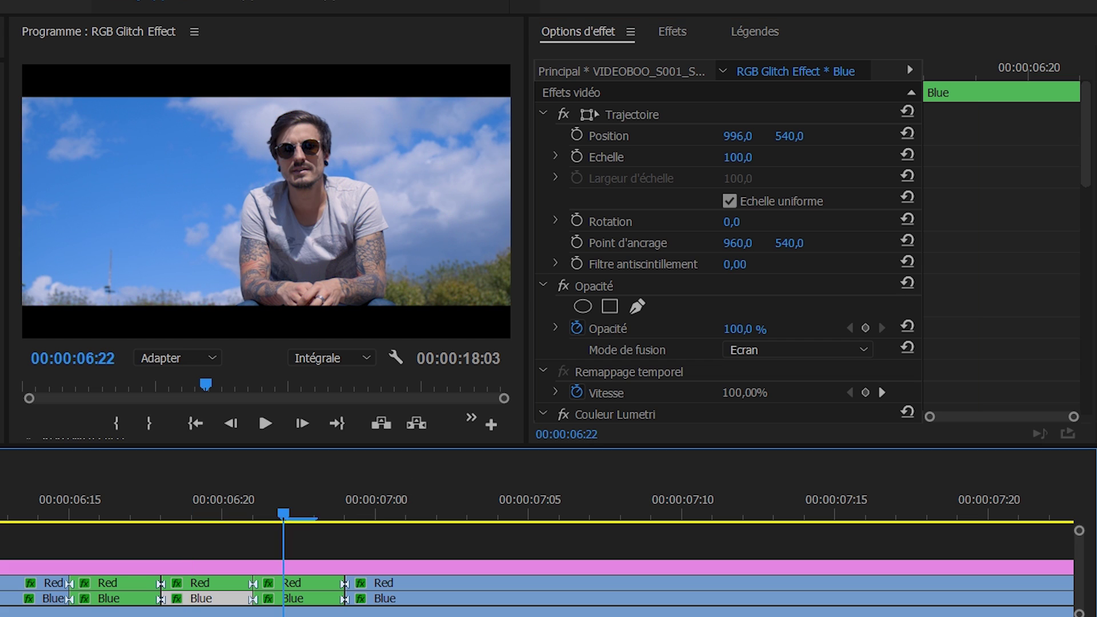
key(Right)
click(297, 583)
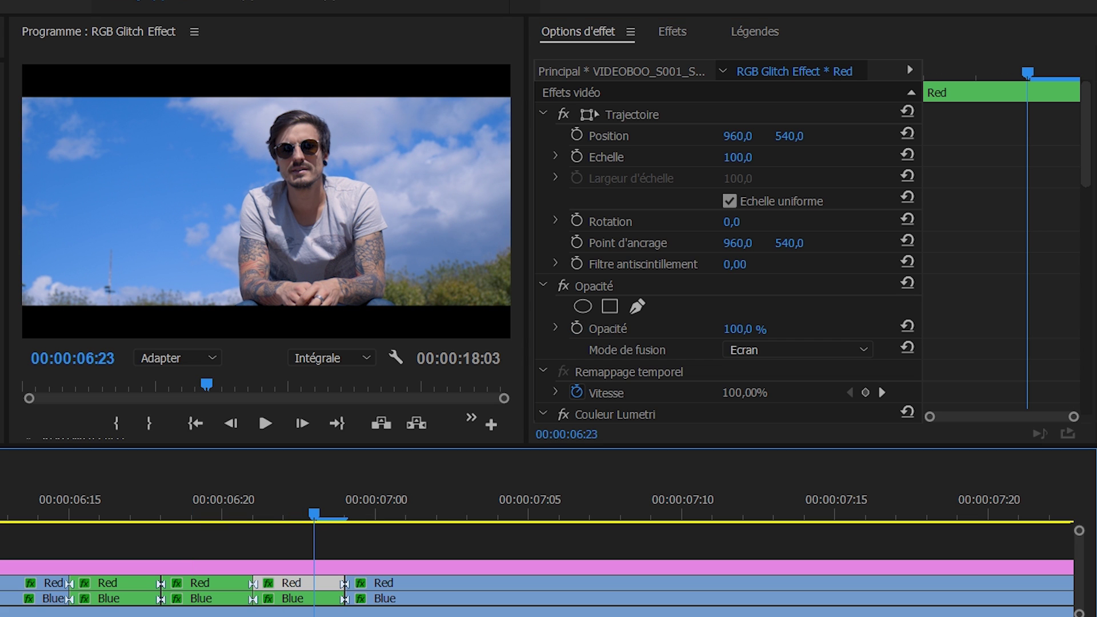
drag(789, 136, 779, 136)
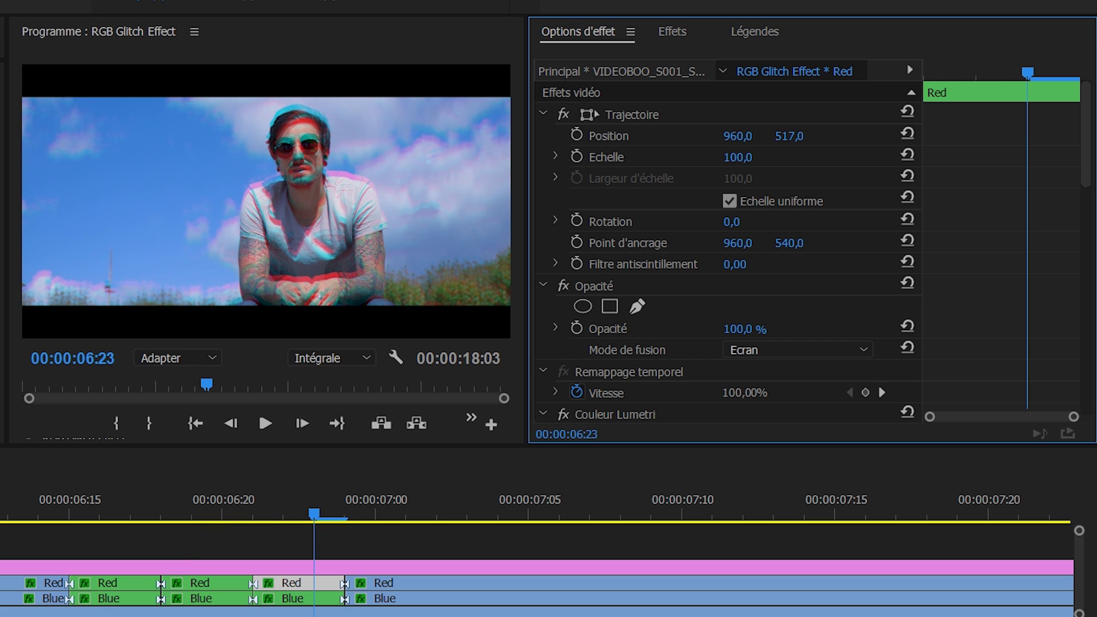
Shift the third short Blue segment's vertical position downward and play back the glitch.
click(302, 599)
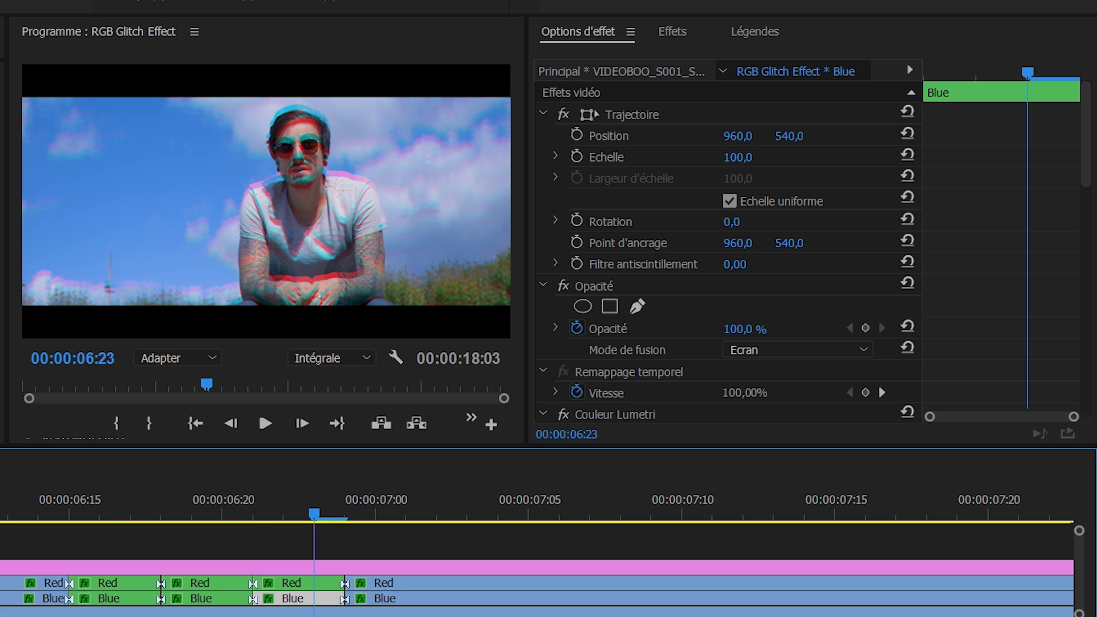
drag(789, 136, 801, 136)
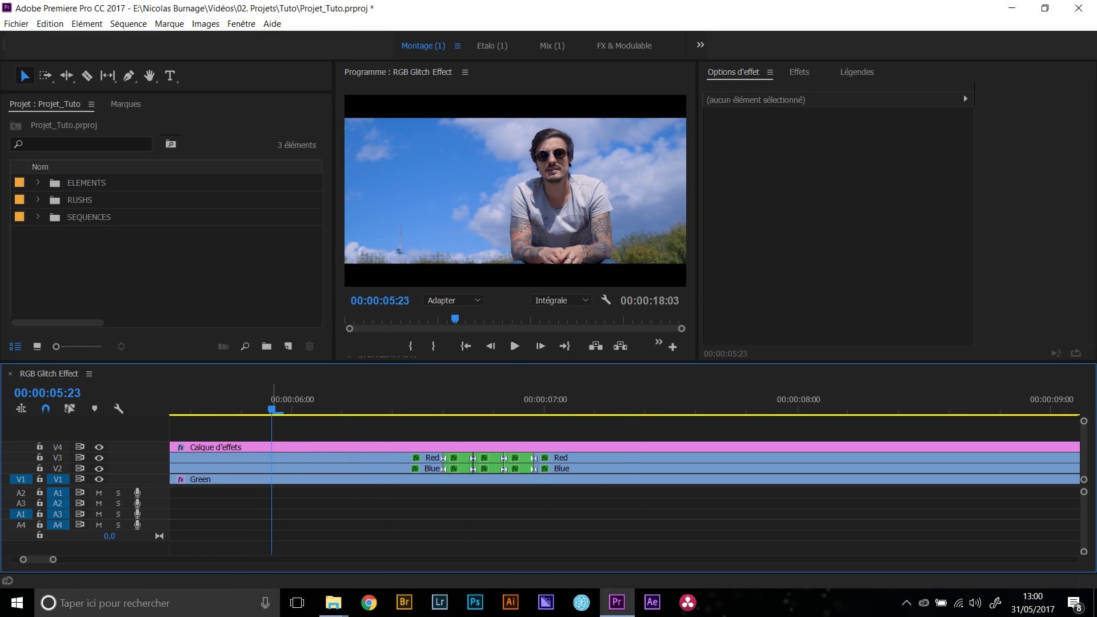
key(space)
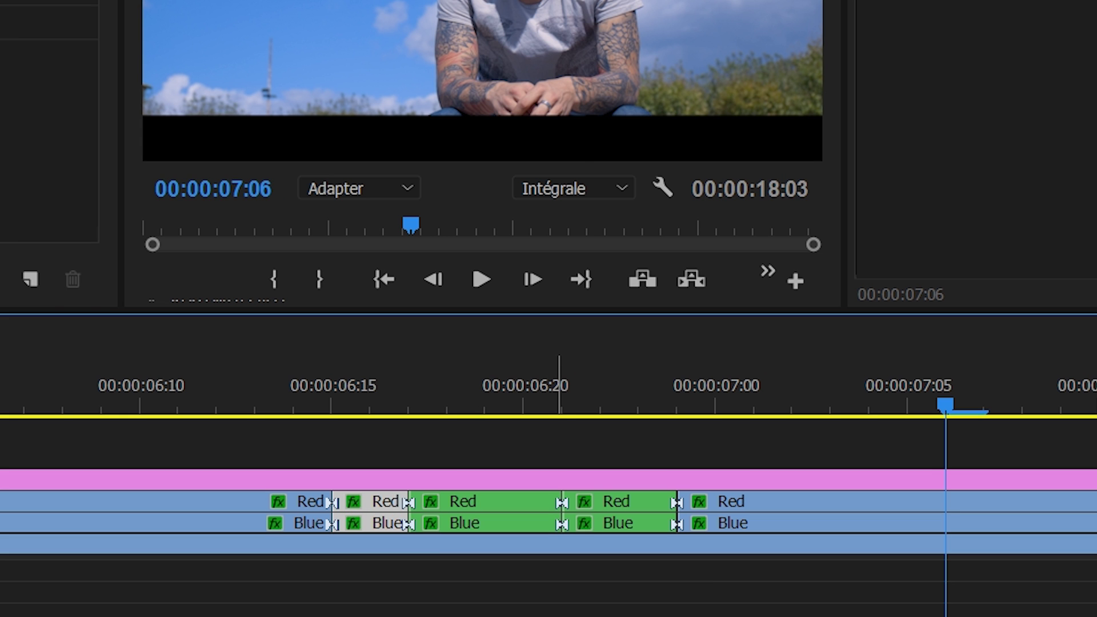
On both Red and Blue, shorten the second and third segments to end at 00:00:06:19 and 00:00:06:21, and play back the result.
drag(563, 522, 486, 522)
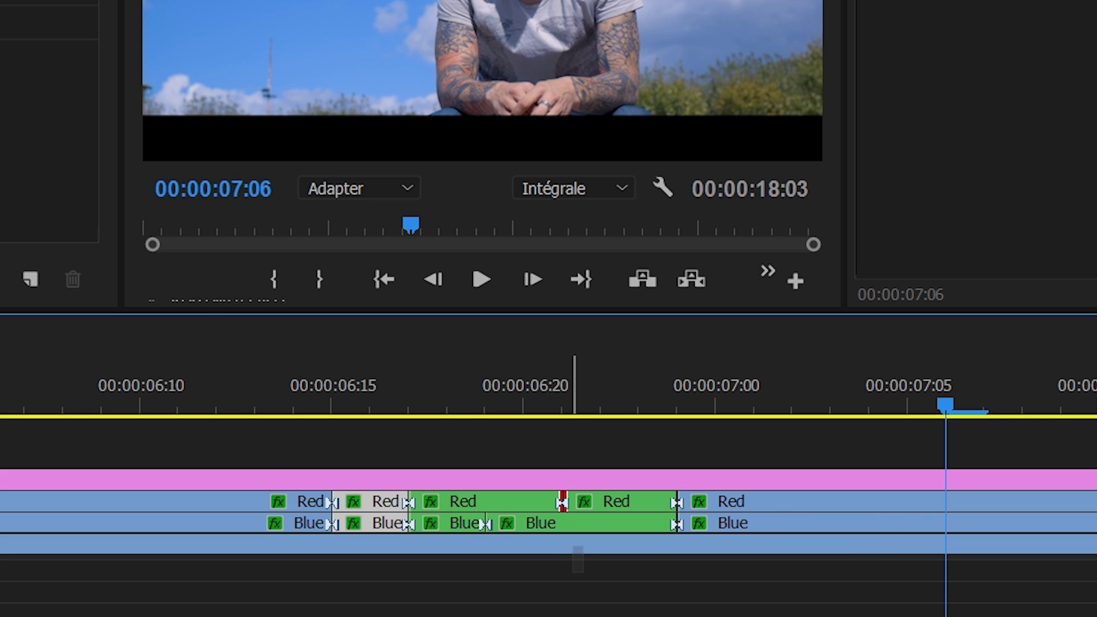
drag(563, 501, 485, 502)
drag(678, 501, 562, 501)
drag(678, 522, 563, 523)
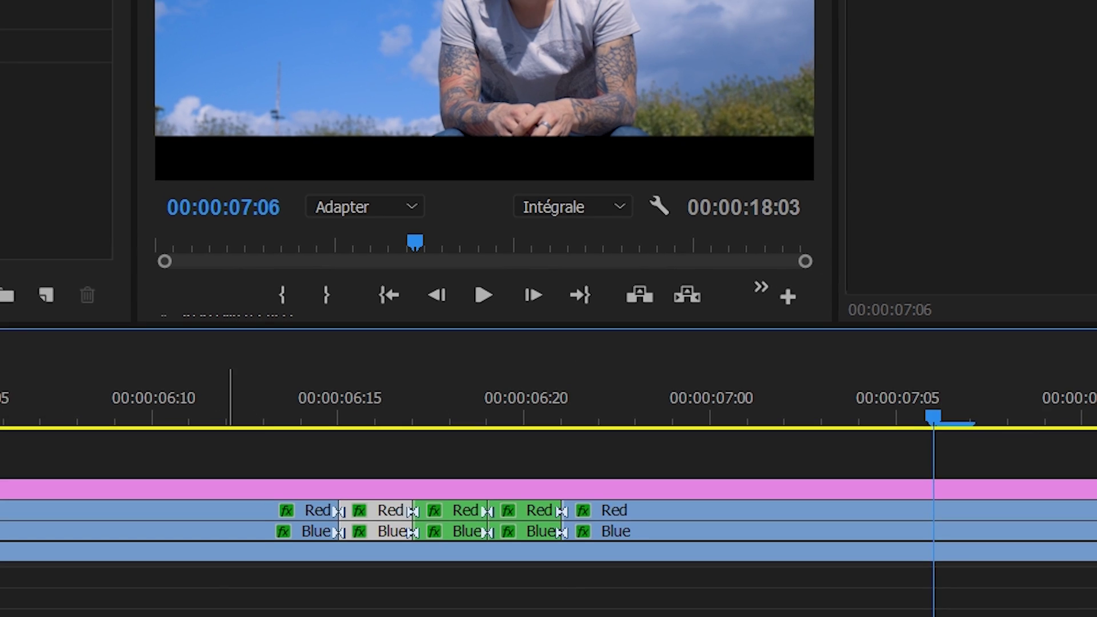
key(space)
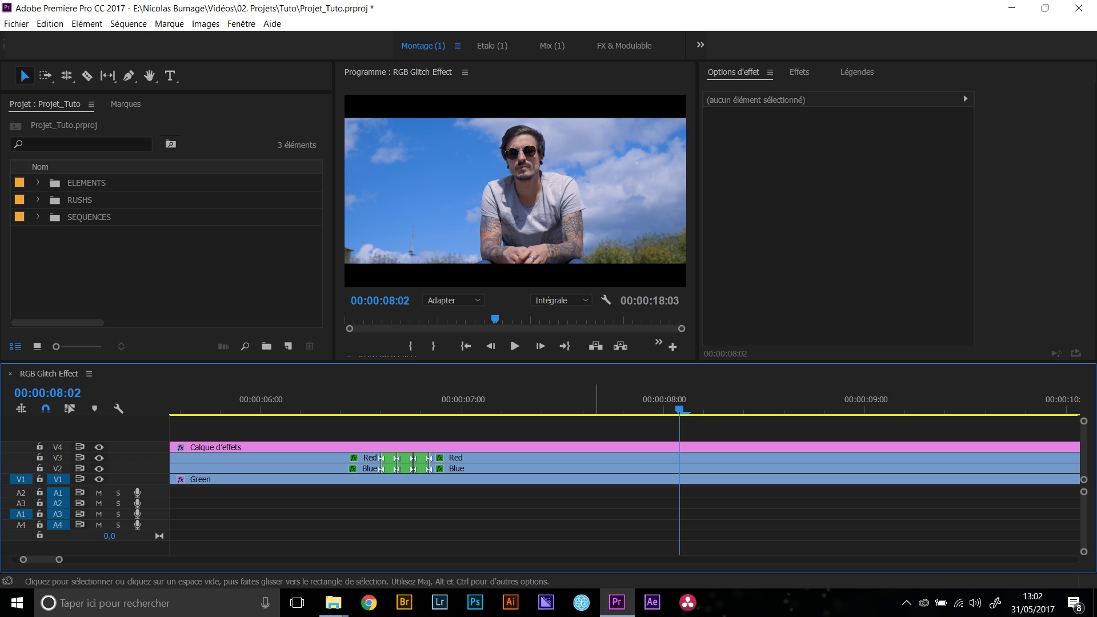
At 00:00:08:02 on the long Red clip, keyframe the position at 937, 559 and enable scale keyframing with the scale at 100.
scroll(660, 458, up, 6)
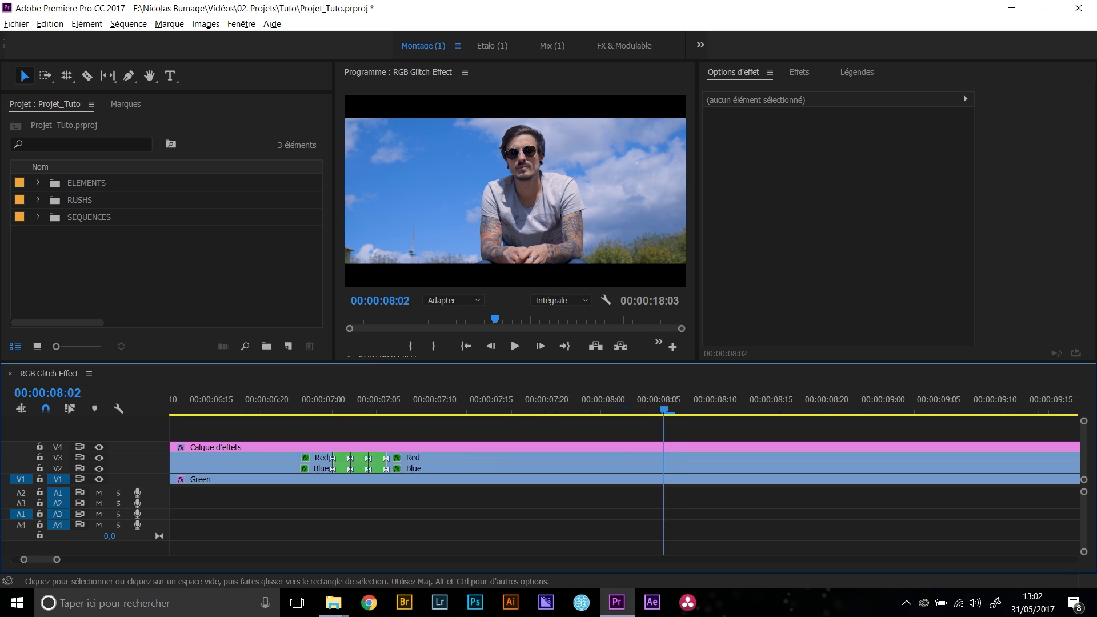
click(578, 457)
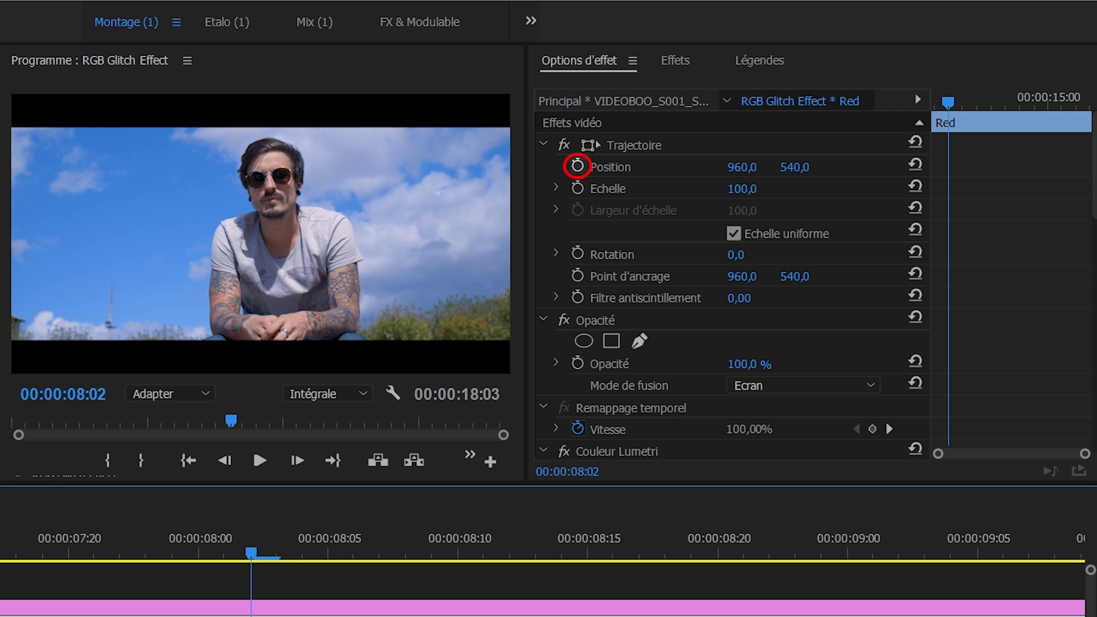
click(577, 165)
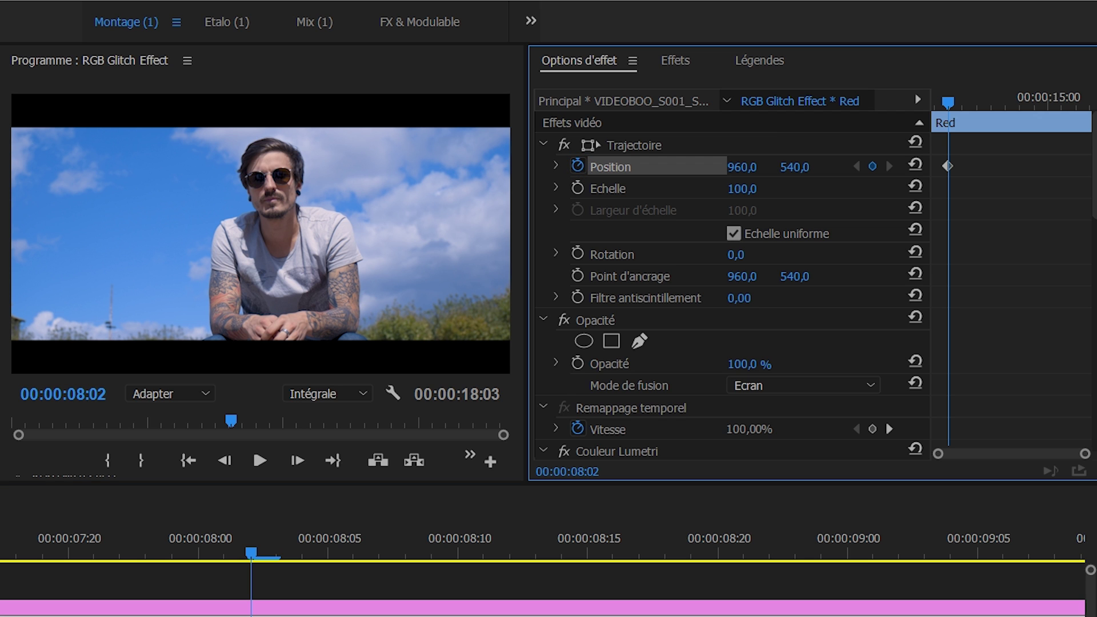
drag(741, 167, 804, 167)
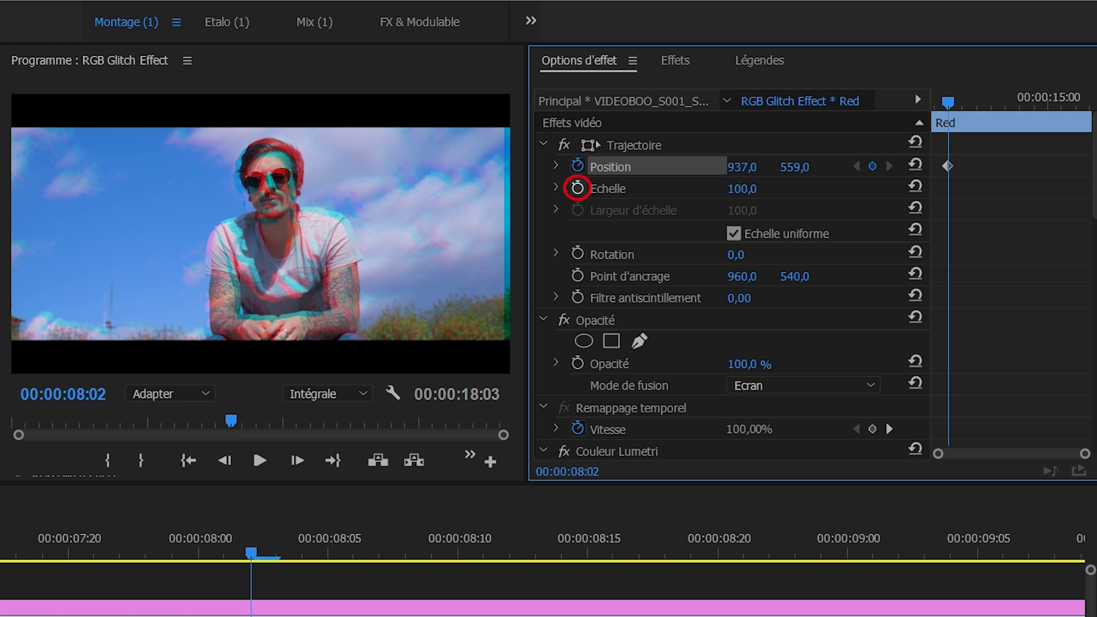
click(578, 188)
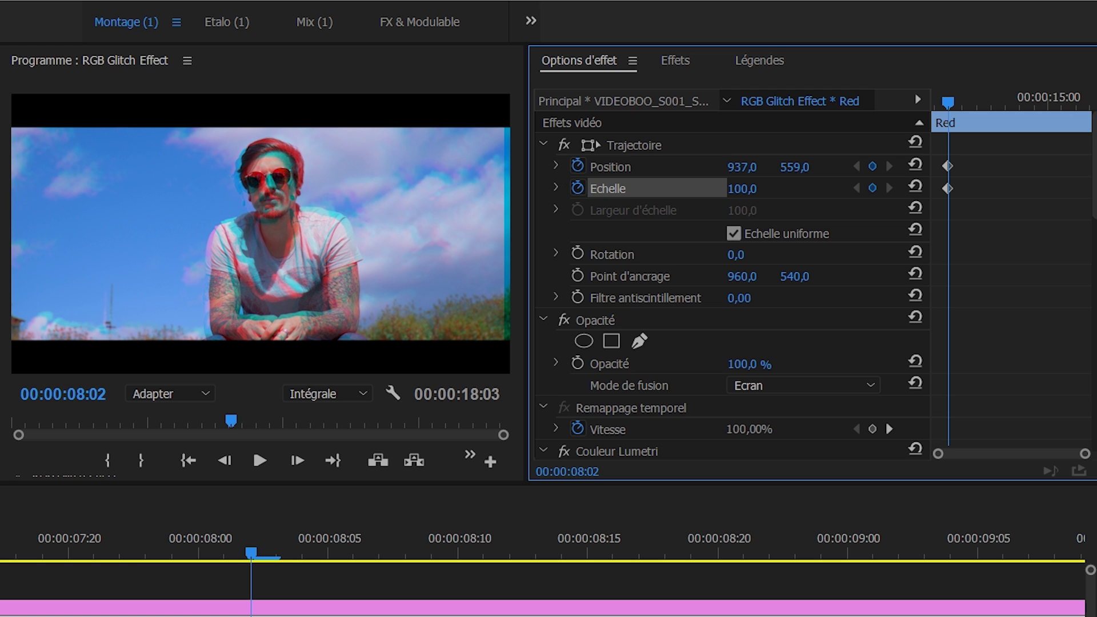
At 00:00:08:02, set Red's scale to 121 and keyframe the long Blue clip's position at 988, 591 and scale at 112.
drag(741, 188, 754, 187)
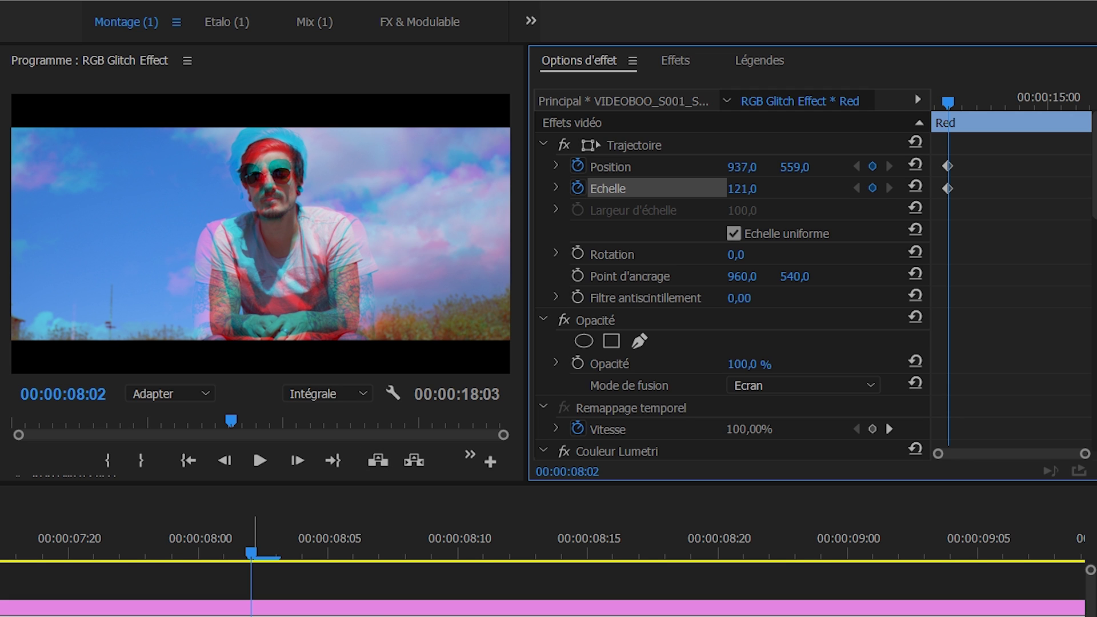
click(254, 612)
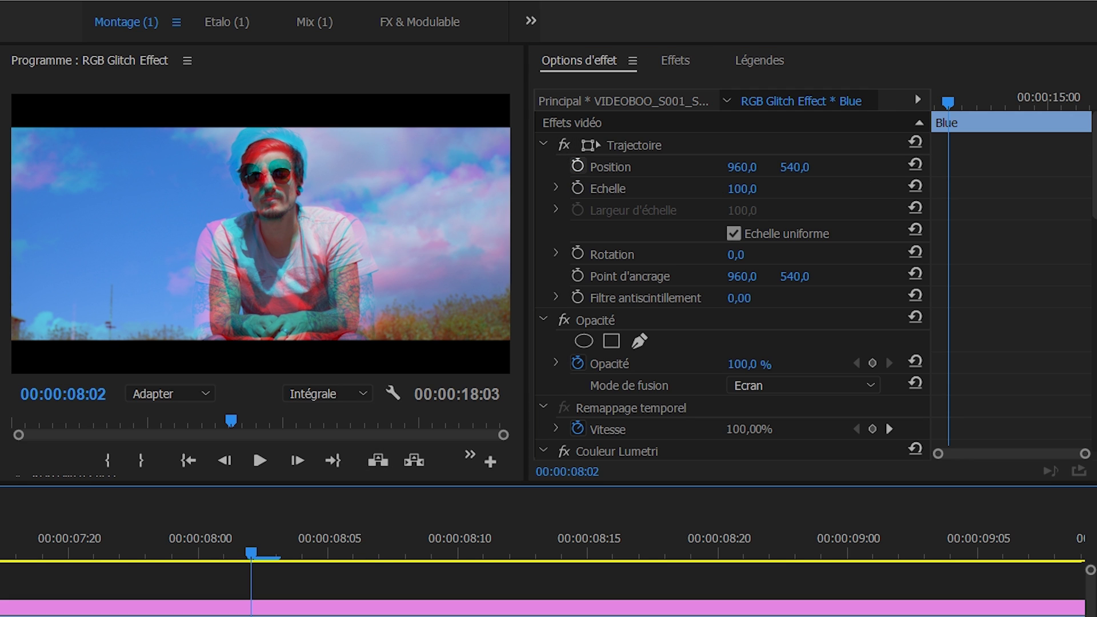
click(578, 167)
click(577, 188)
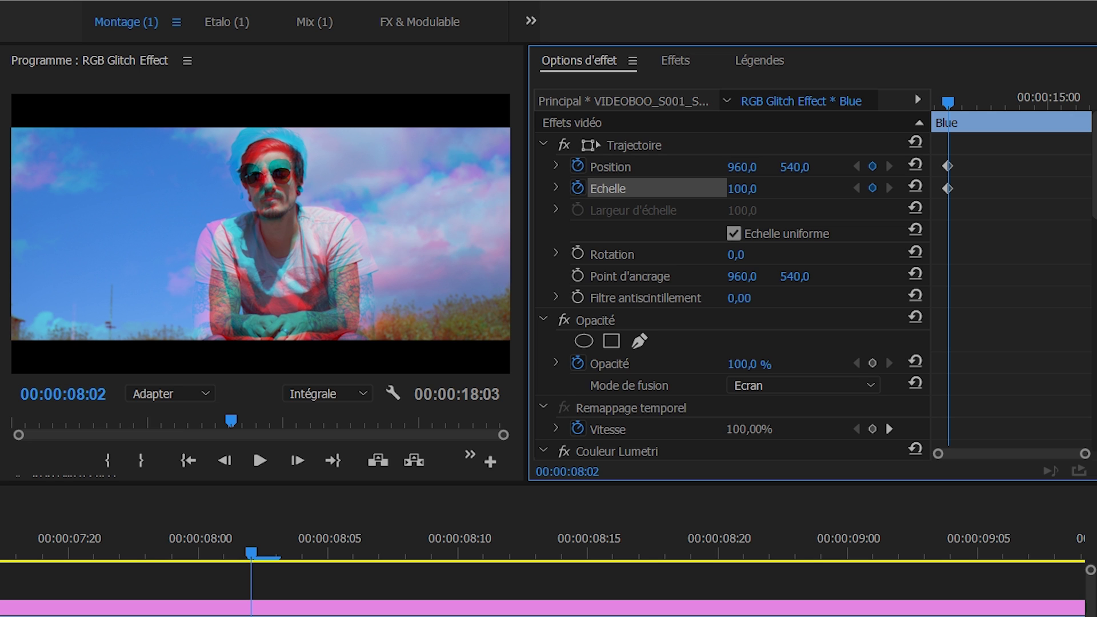
drag(742, 167, 806, 167)
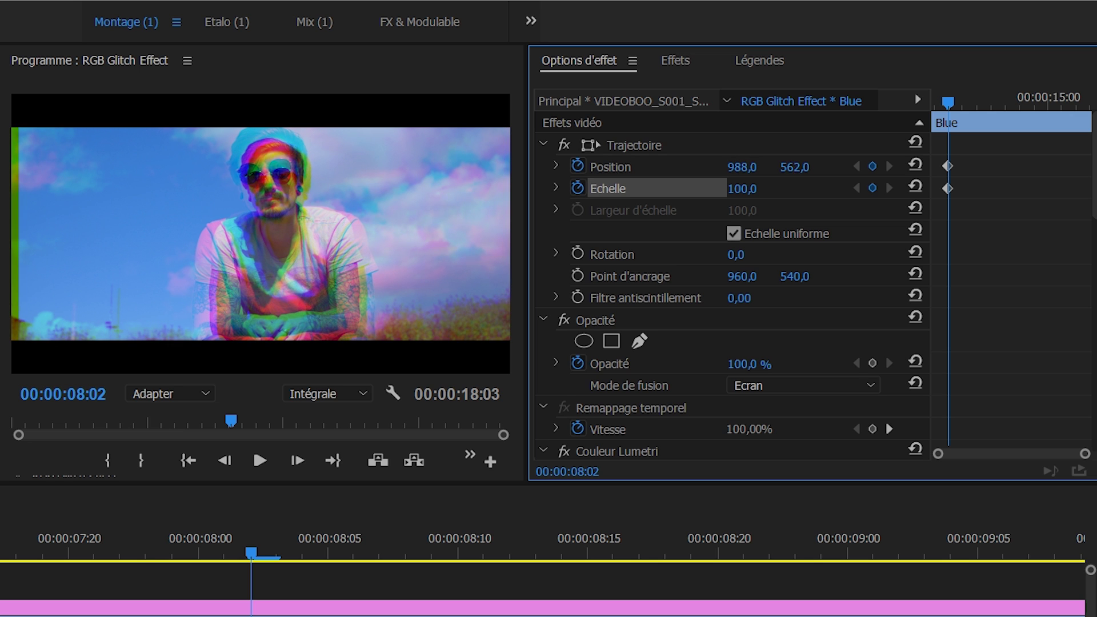
drag(741, 188, 749, 188)
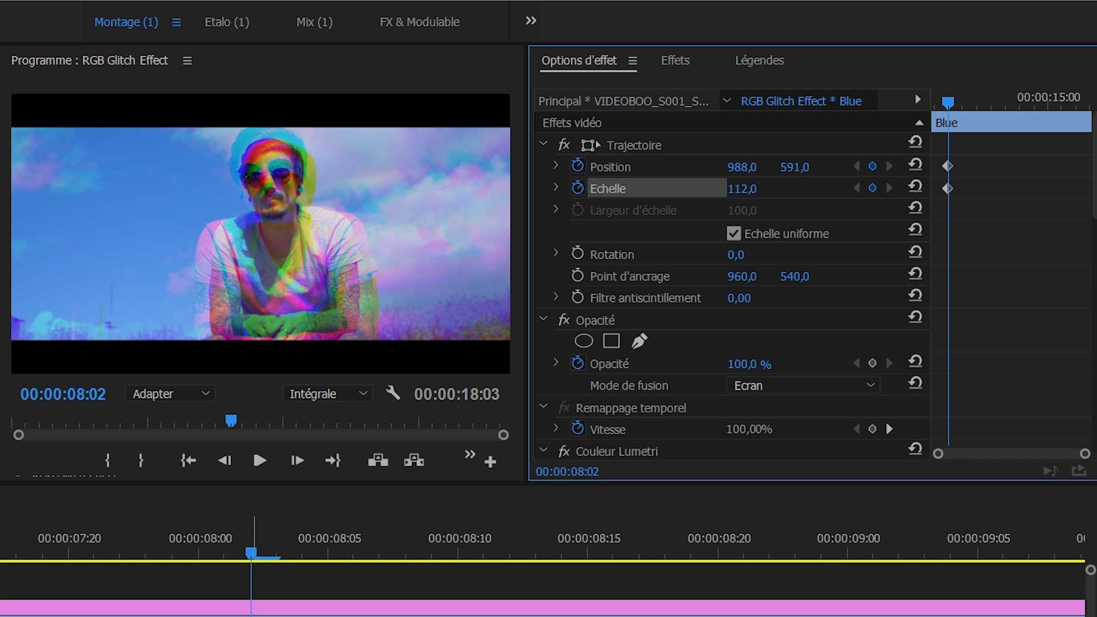
At 00:00:08:00, keyframe both Blue and Red back to the default position 960, 540 and scale 100.
key(Left)
key(Left)
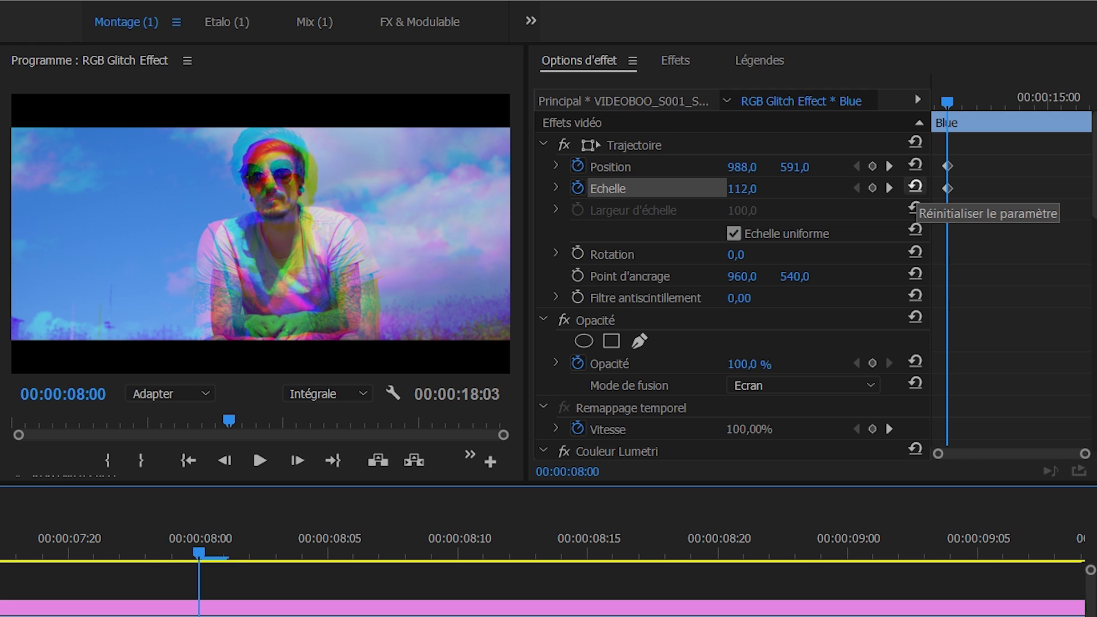
click(915, 186)
click(915, 165)
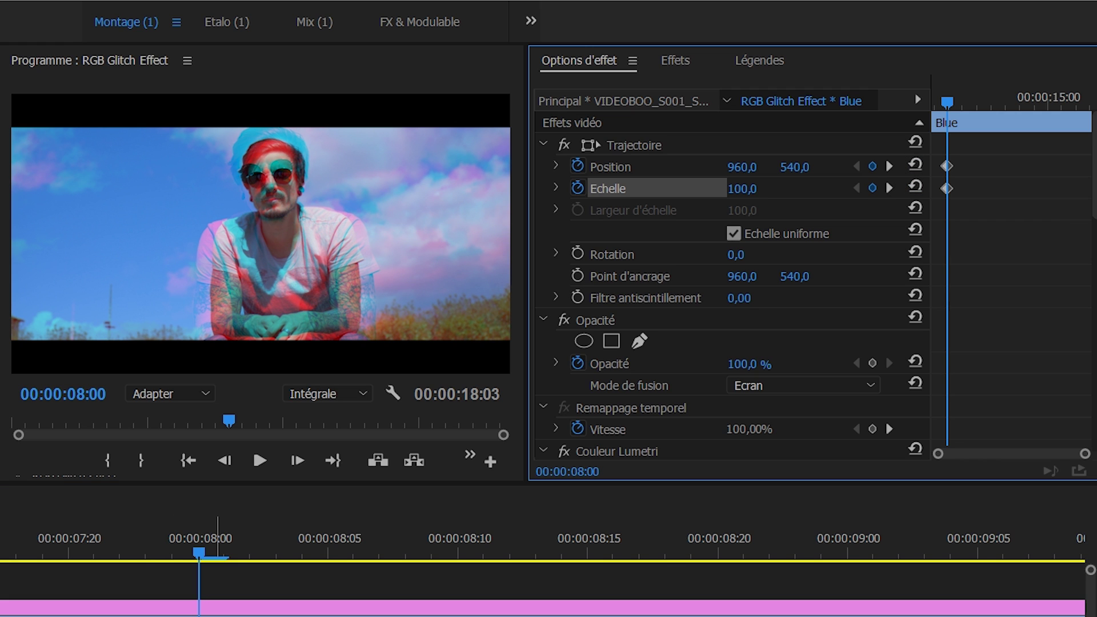
click(208, 615)
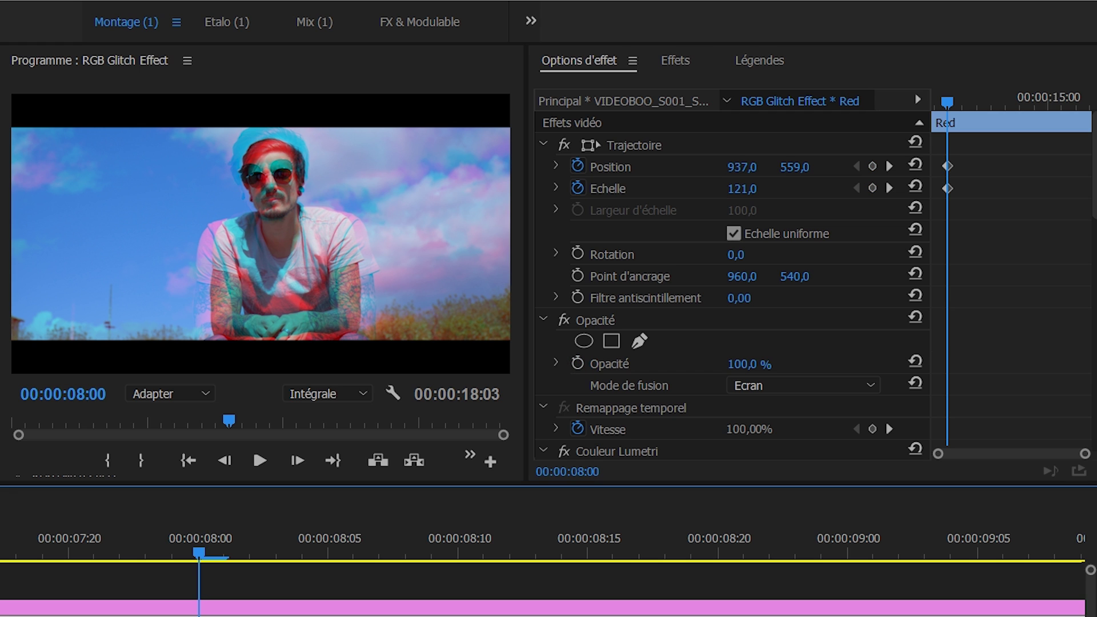
click(915, 186)
click(915, 164)
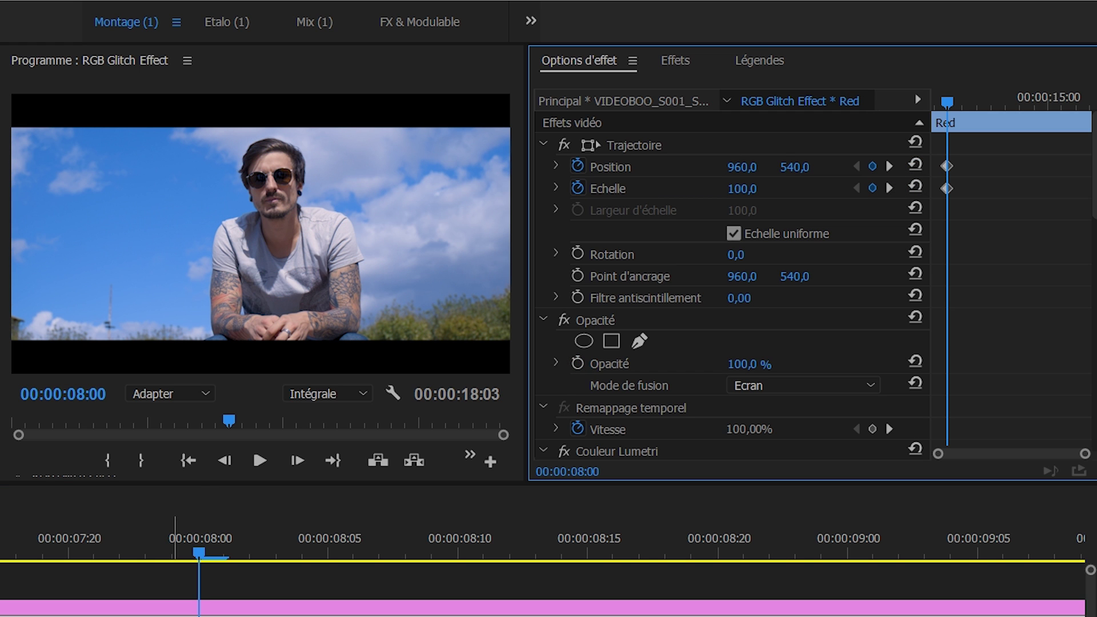
At 00:00:08:05, reset position and scale on both Red and Blue to 960, 540 and 100, and deselect the clips.
key(shift+3)
key(Right)
key(Right)
key(Right)
key(Right)
key(Right)
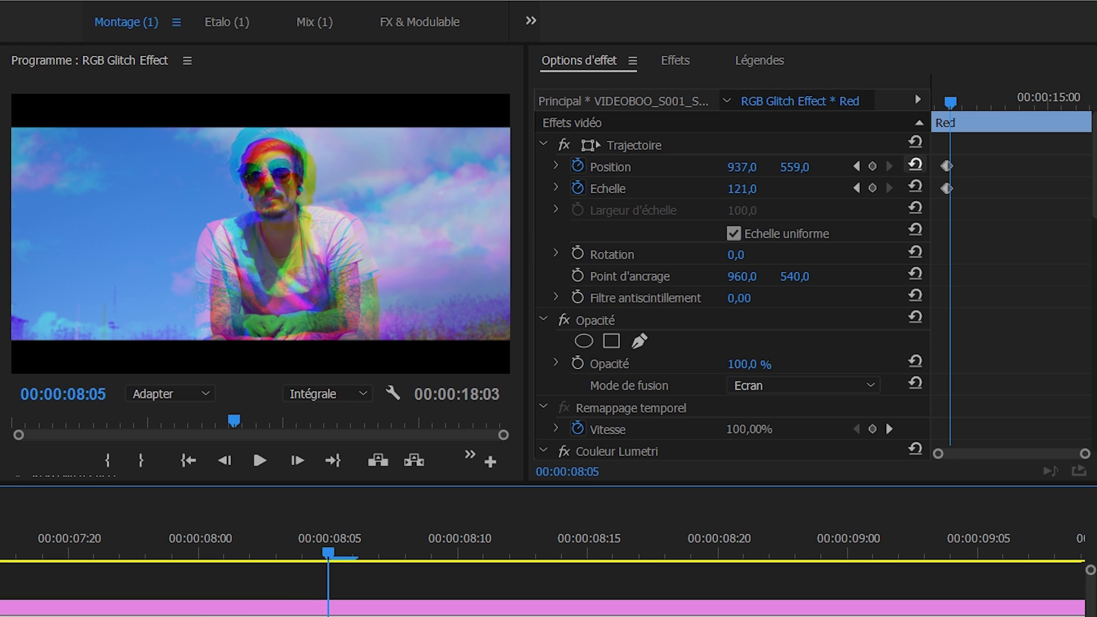
click(914, 165)
click(915, 186)
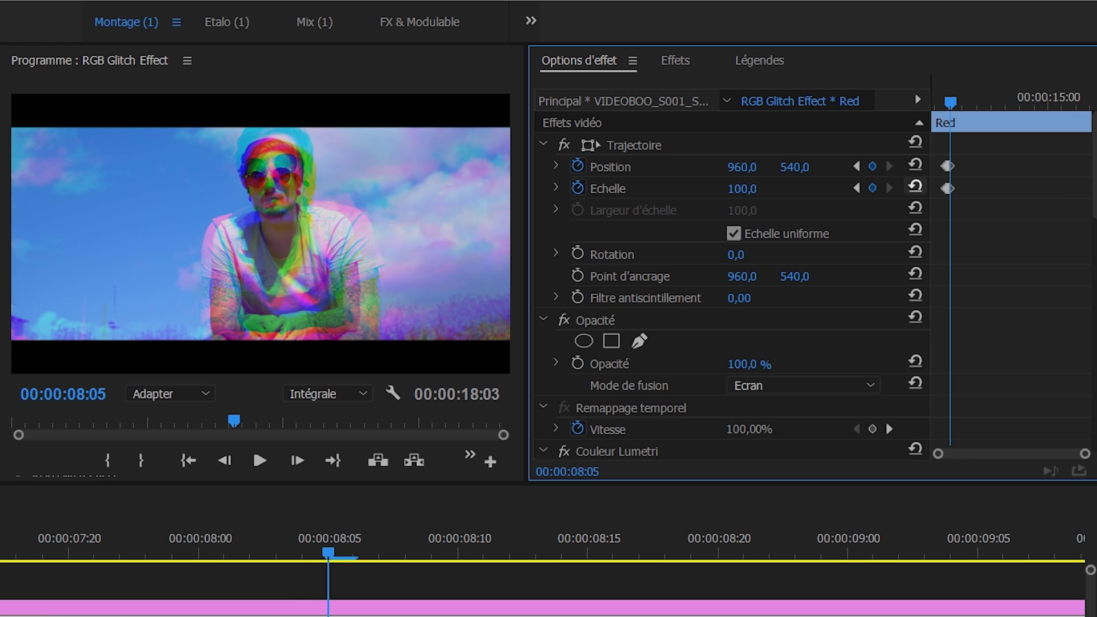
click(332, 608)
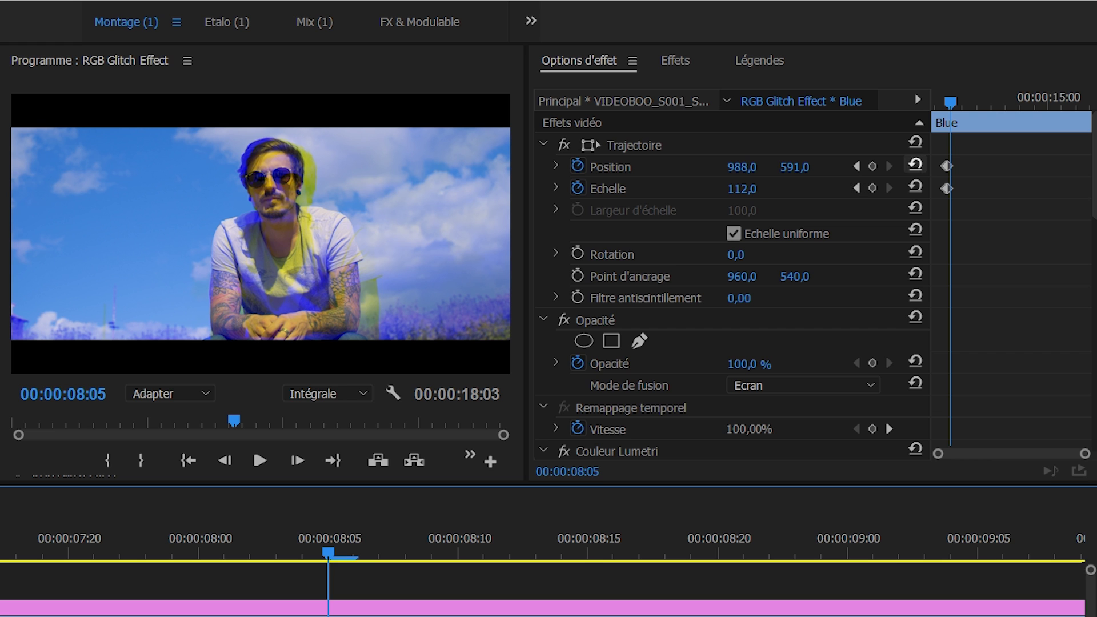
click(914, 164)
click(914, 186)
click(289, 580)
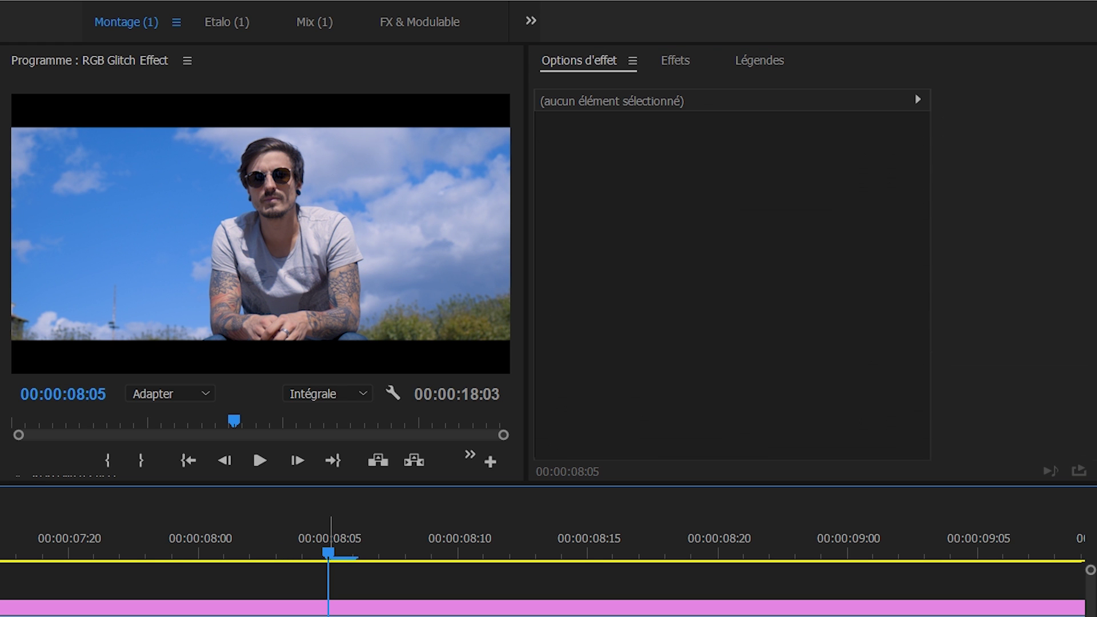
Play back and scrub through the keyframed glitch around 00:00:08:00 to review the animated RGB offset.
drag(331, 537, 120, 537)
key(space)
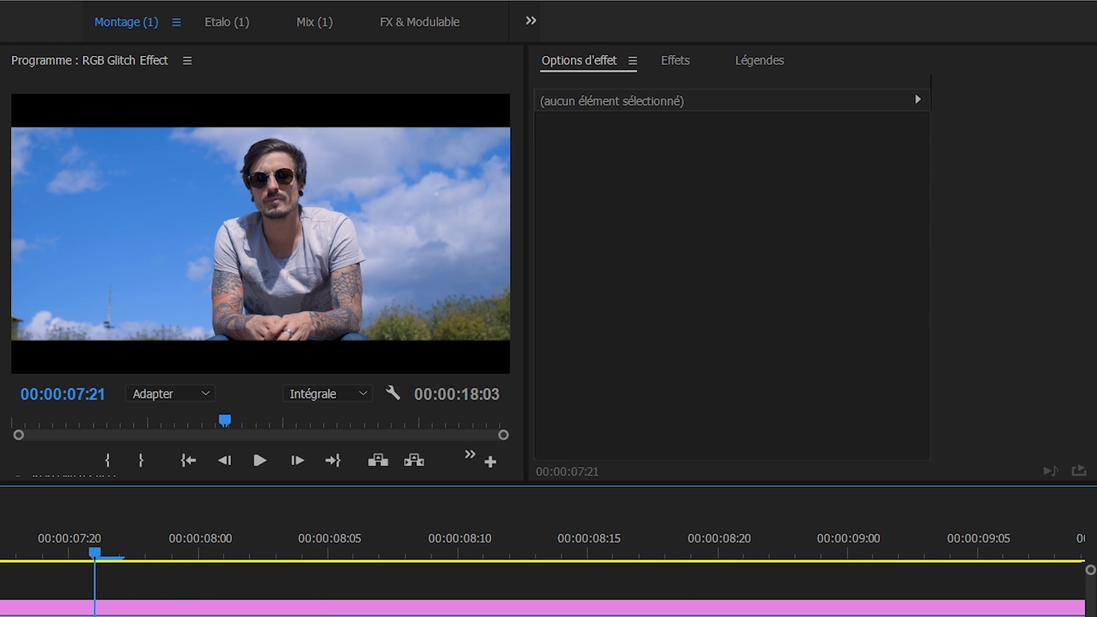
key(space)
key(space)
drag(588, 552, 302, 552)
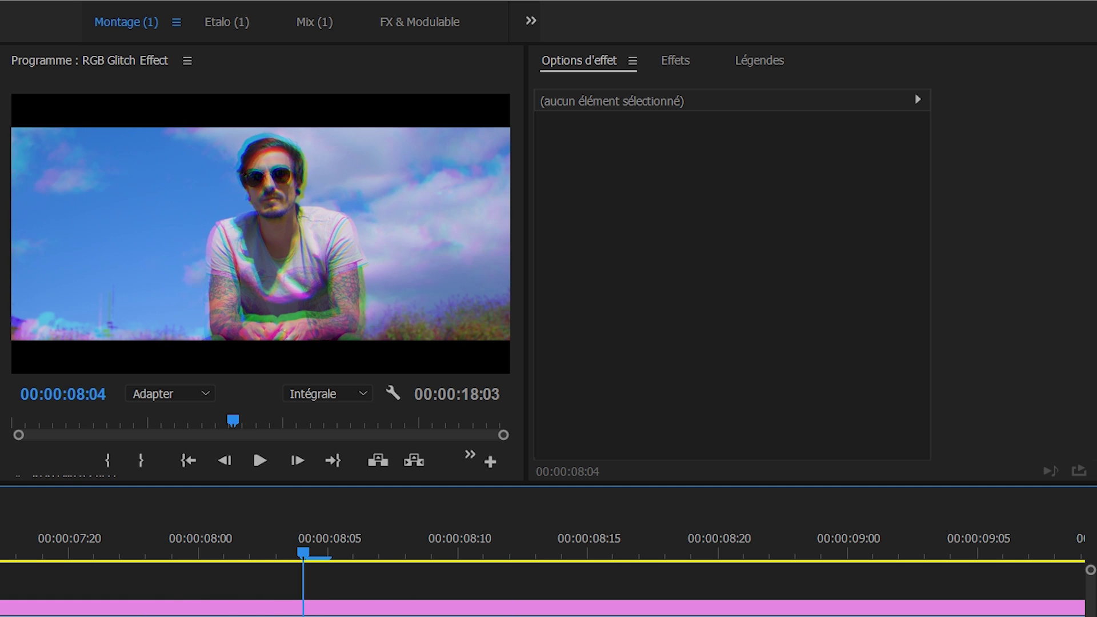
key(Left)
key(Left)
key(Left)
key(Left)
key(space)
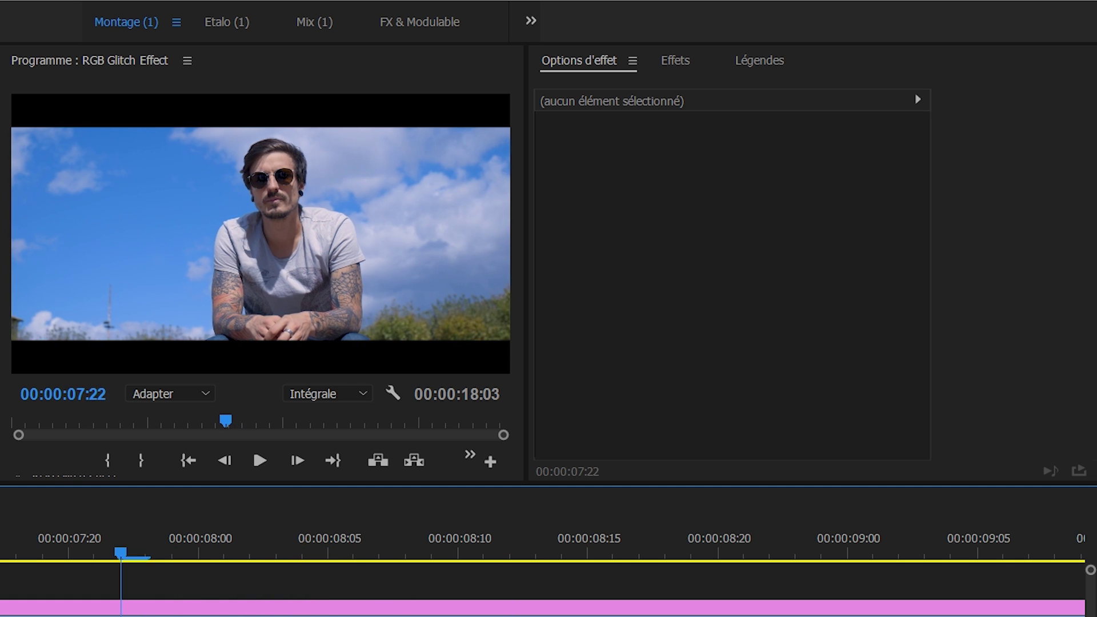
key(minus)
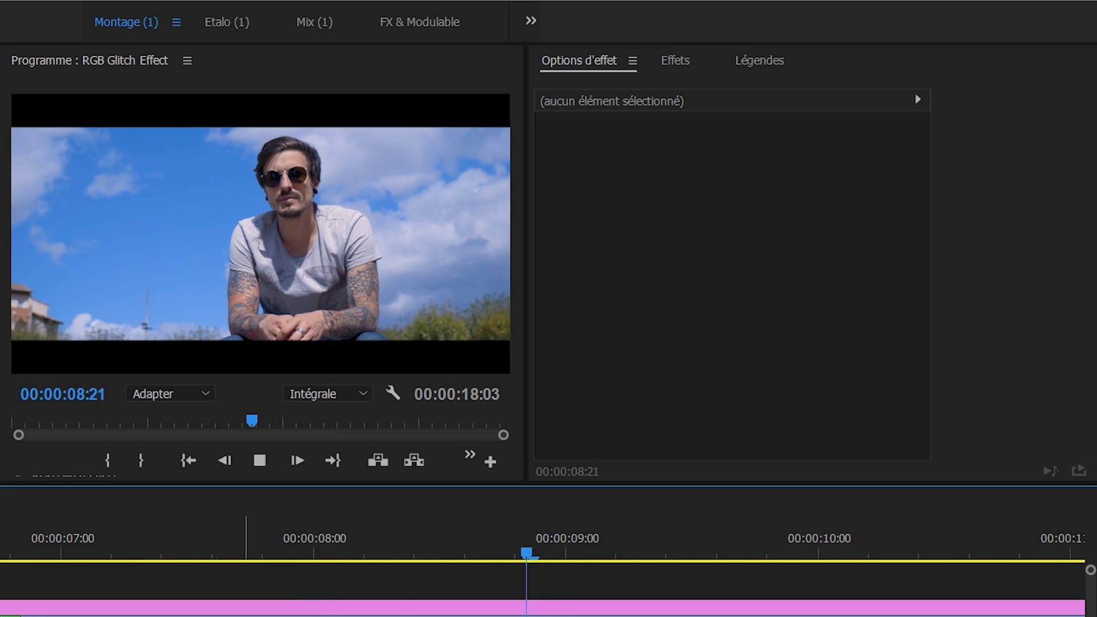